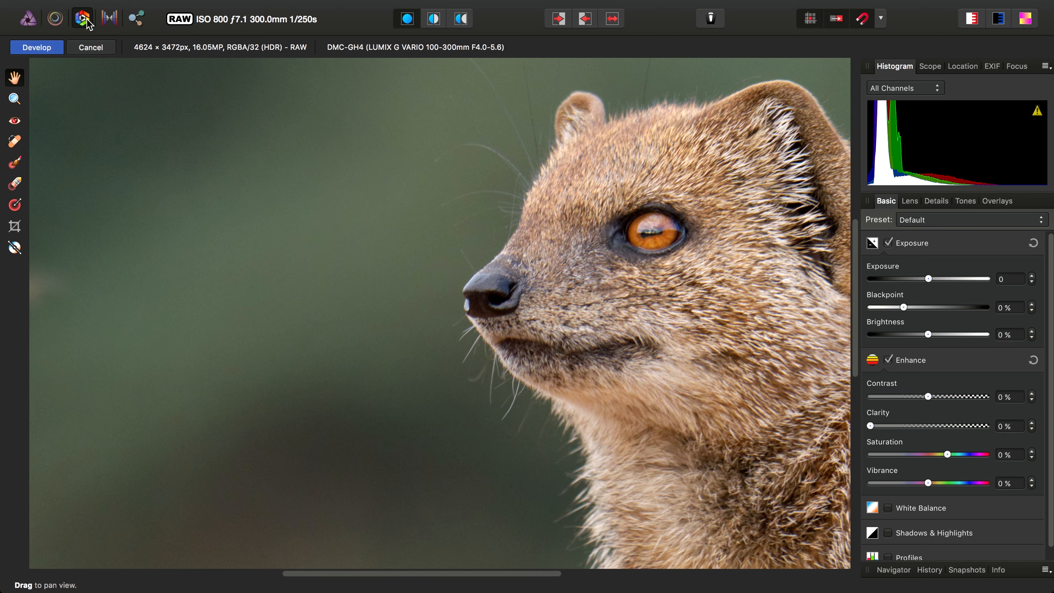
# Examine the green background and the animal's muzzle in the raw photo for noise
pyautogui.hscroll(-15, 400, 261)
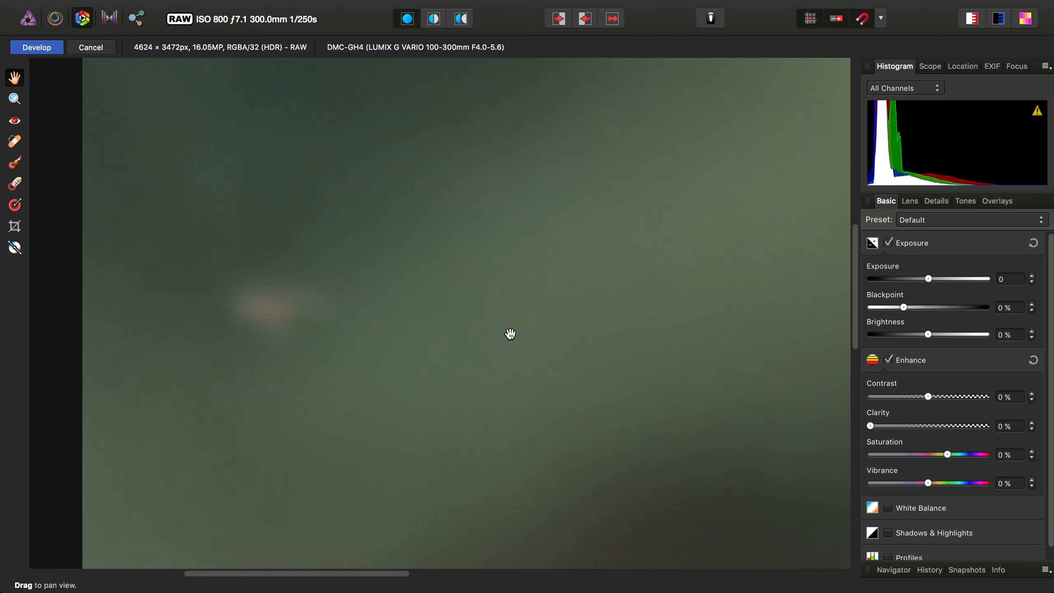
pyautogui.hscroll(15, 510, 334)
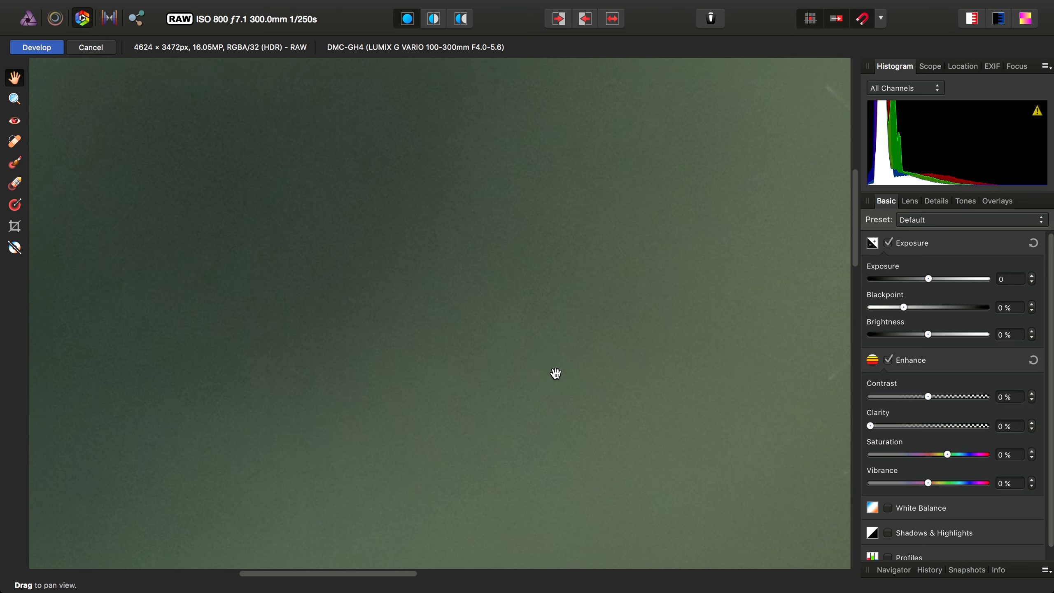
pyautogui.scroll(-10, 556, 373)
pyautogui.hscroll(5, 552, 318)
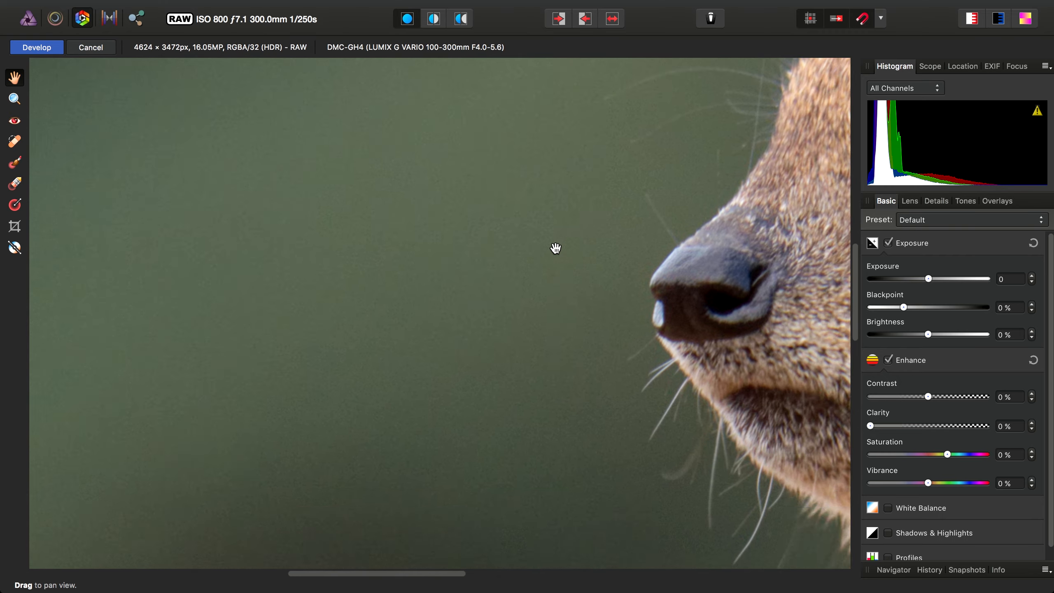
pyautogui.scroll(-10, 556, 248)
pyautogui.hscroll(-10, 649, 288)
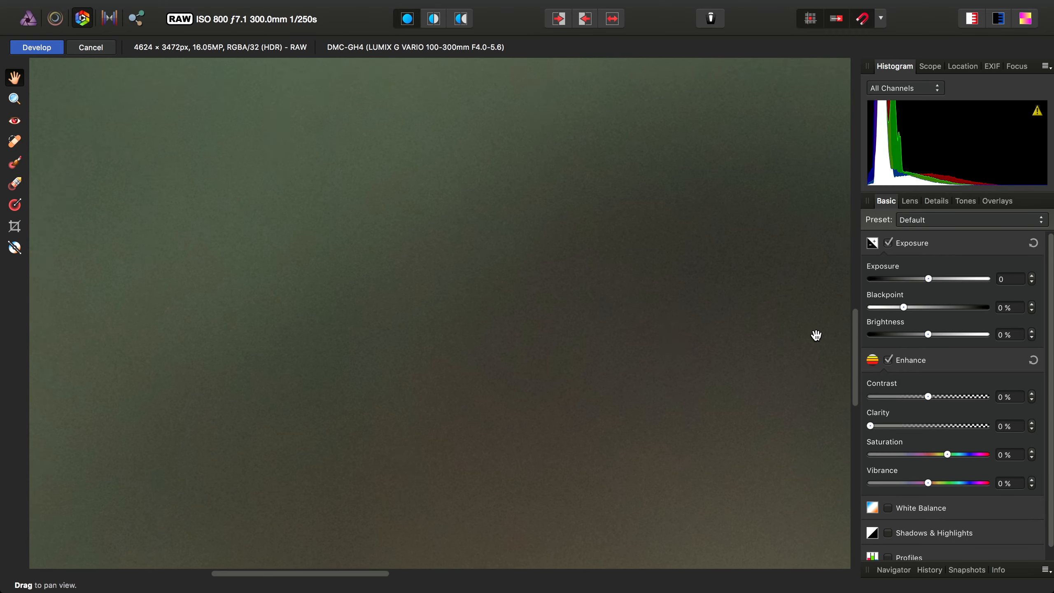
pyautogui.scroll(10, 449, 247)
pyautogui.hscroll(-5, 539, 240)
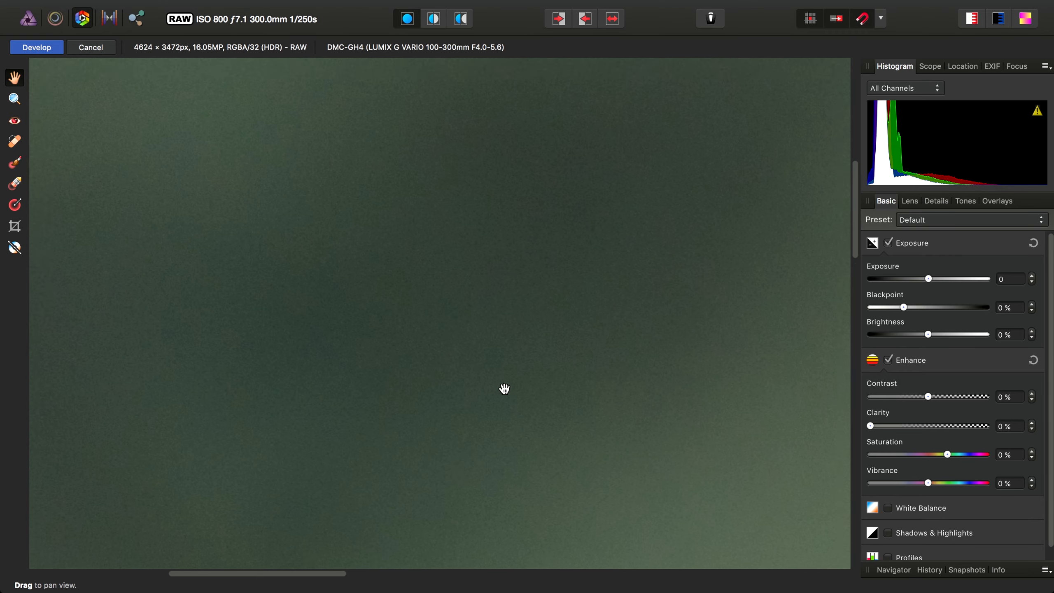
pyautogui.hscroll(10, 504, 388)
pyautogui.scroll(-3, 536, 266)
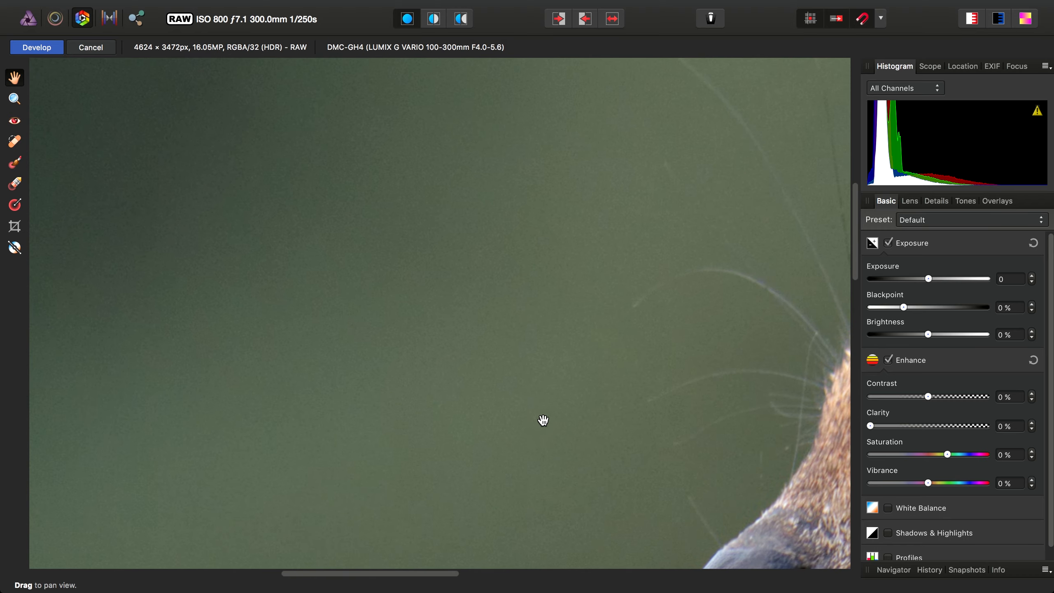
pyautogui.scroll(-8, 543, 420)
pyautogui.hscroll(3, 487, 304)
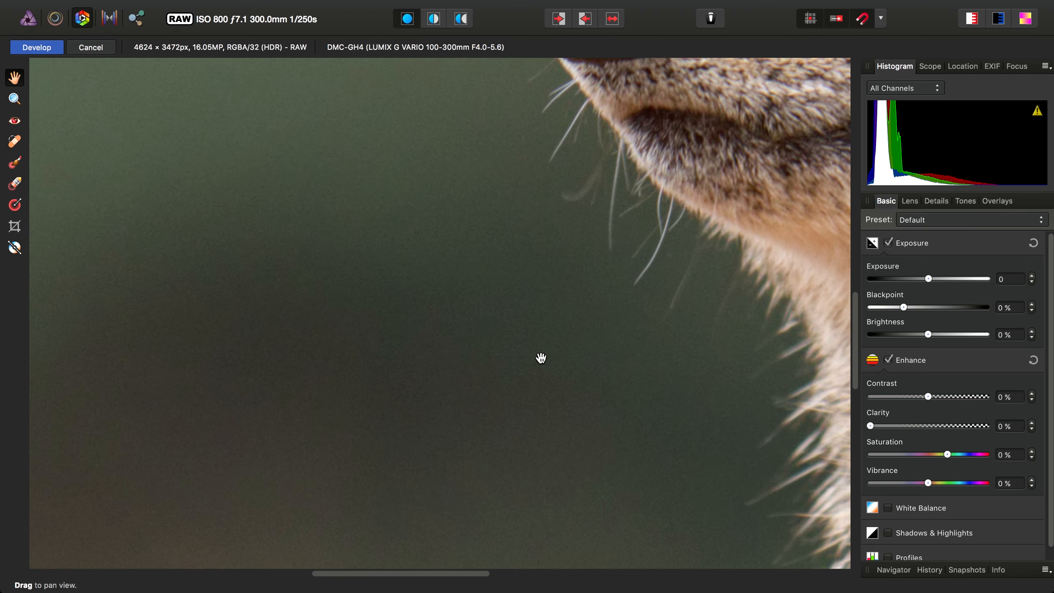
pyautogui.scroll(-5, 540, 358)
pyautogui.scroll(6, 470, 401)
pyautogui.hscroll(3, 477, 498)
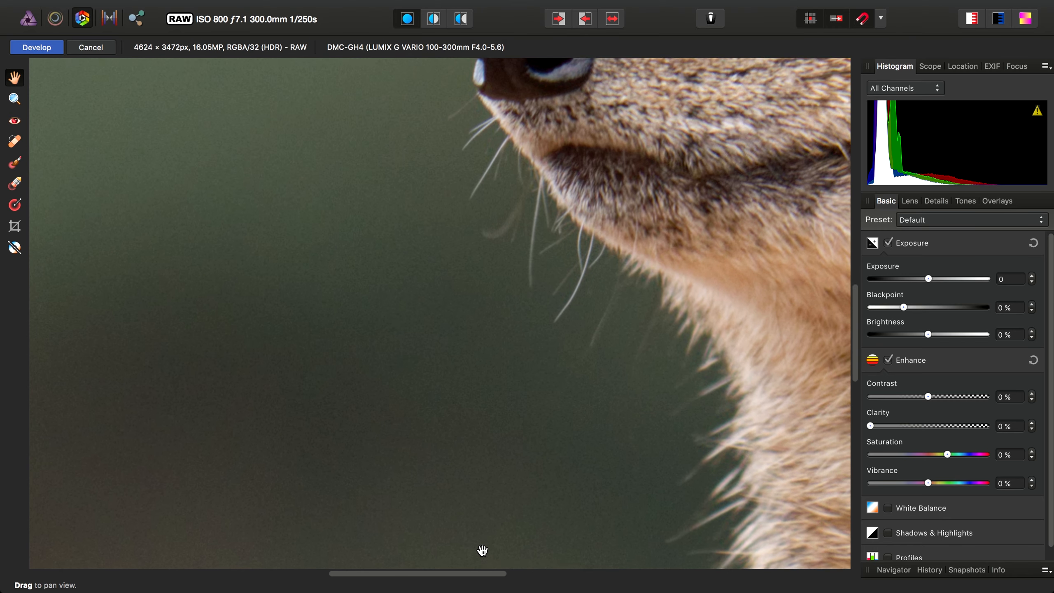
# Set the Colours noise reduction of the raw photo to 0%
pyautogui.click(936, 201)
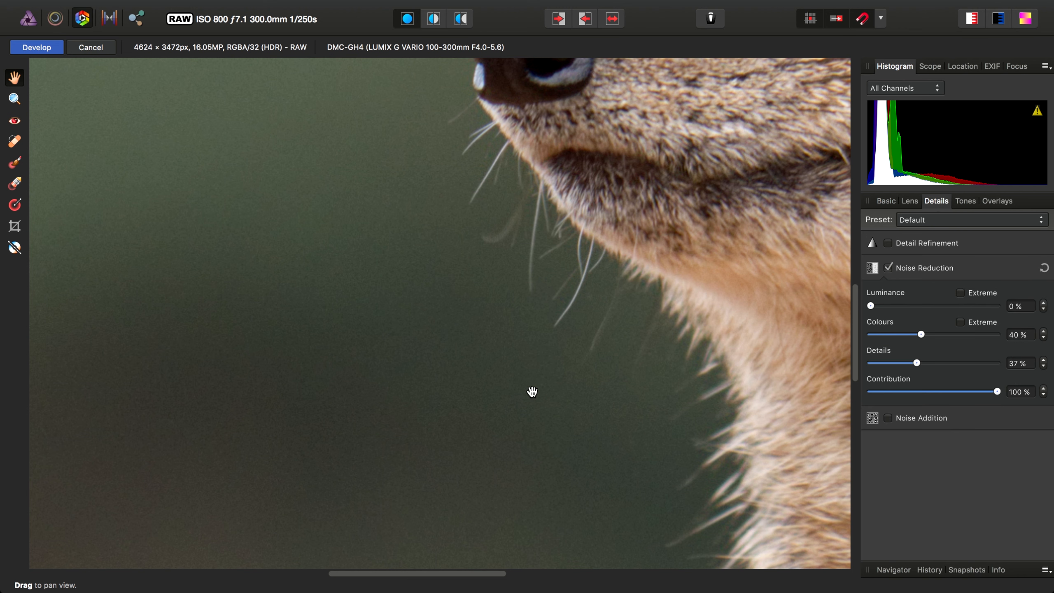
pyautogui.hscroll(-3, 577, 407)
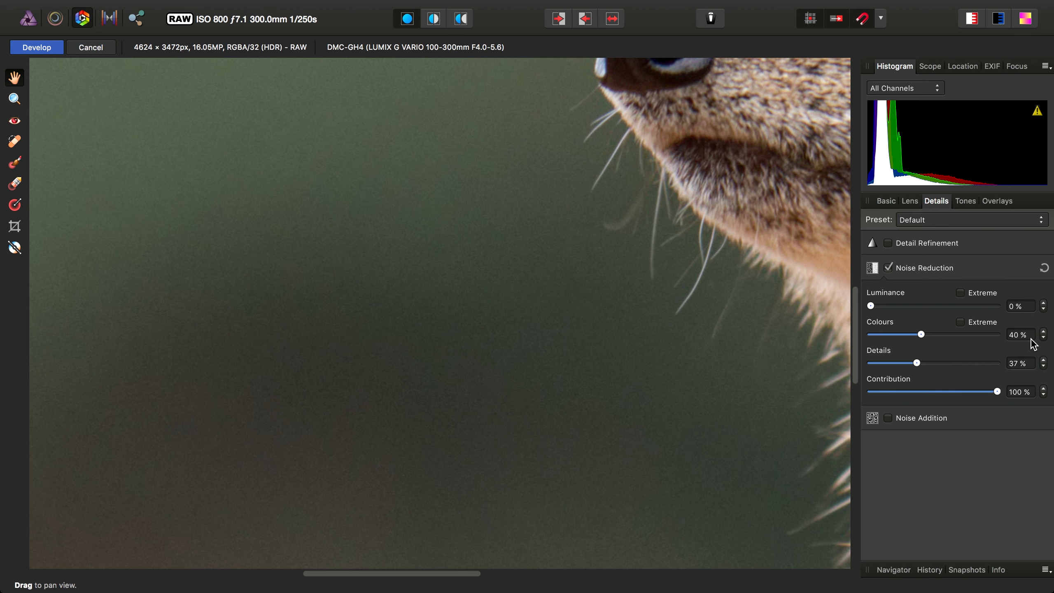
pyautogui.moveTo(920, 335); pyautogui.dragTo(802, 339)
# Inspect the blurred background and the area around the animal's nose for colour noise with the Colours noise reduction off
pyautogui.moveTo(414, 315); pyautogui.dragTo(565, 398)
pyautogui.scroll(1, 434, 258)
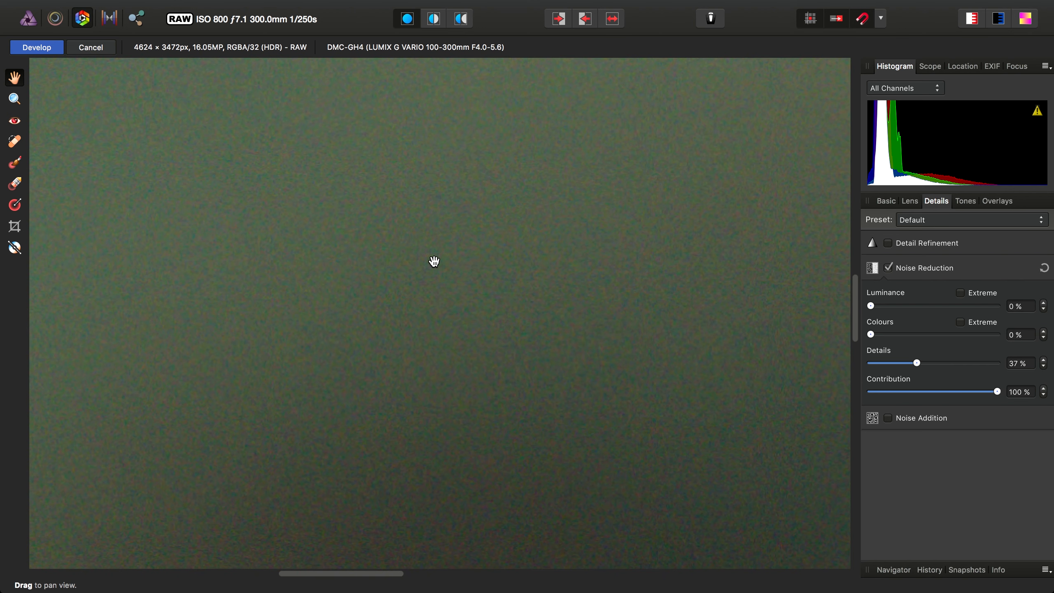
pyautogui.moveTo(585, 230); pyautogui.dragTo(614, 435)
pyautogui.moveTo(517, 247); pyautogui.dragTo(550, 416)
pyautogui.moveTo(592, 291); pyautogui.dragTo(594, 457)
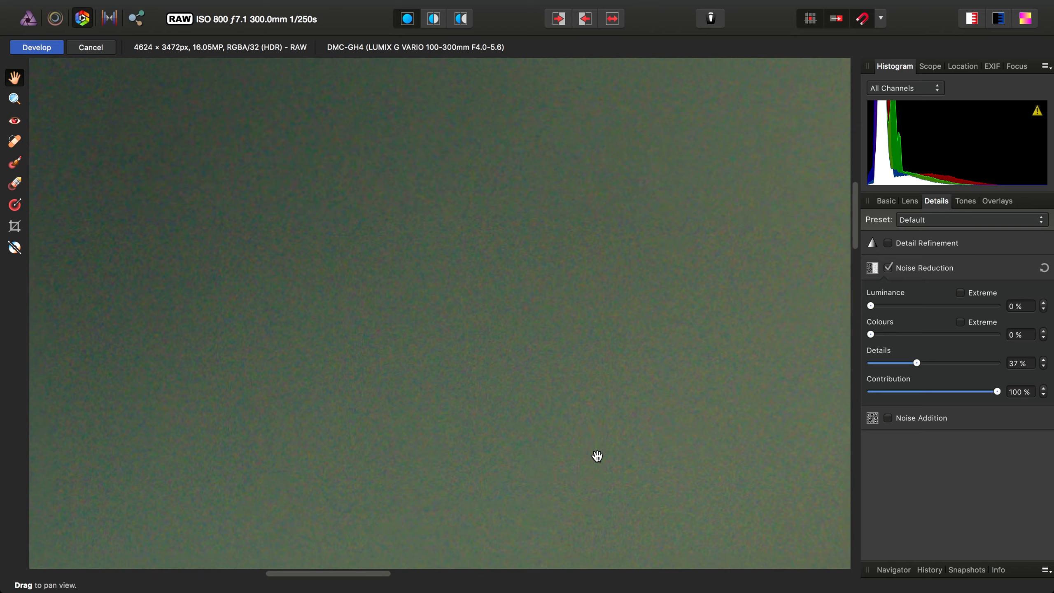
pyautogui.moveTo(606, 373); pyautogui.dragTo(604, 442)
pyautogui.moveTo(629, 247); pyautogui.dragTo(316, 171)
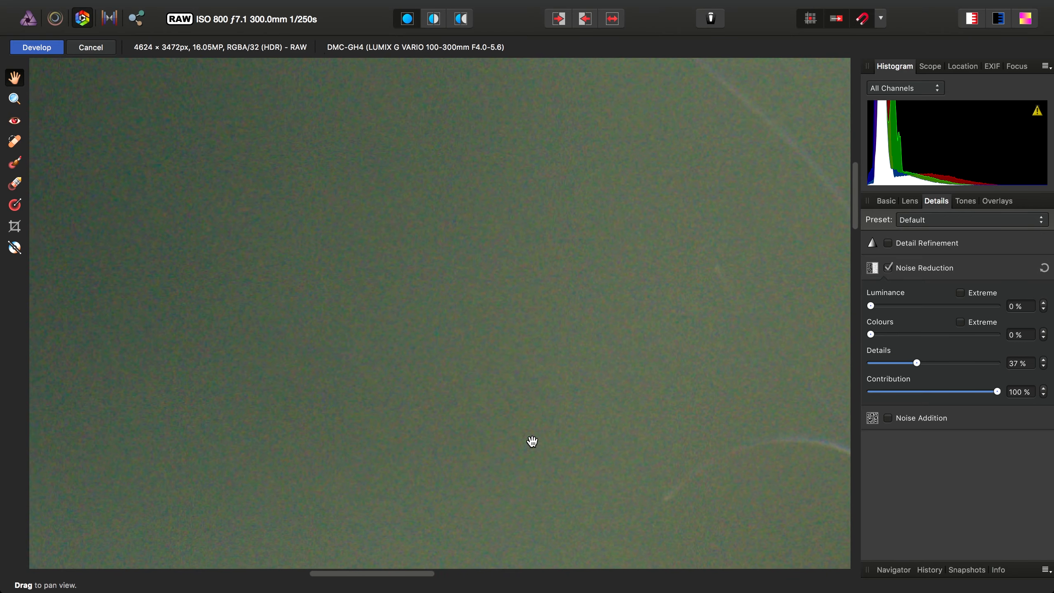
pyautogui.moveTo(532, 443); pyautogui.dragTo(287, 158)
pyautogui.moveTo(416, 304); pyautogui.dragTo(427, 145)
pyautogui.moveTo(480, 312); pyautogui.dragTo(394, 204)
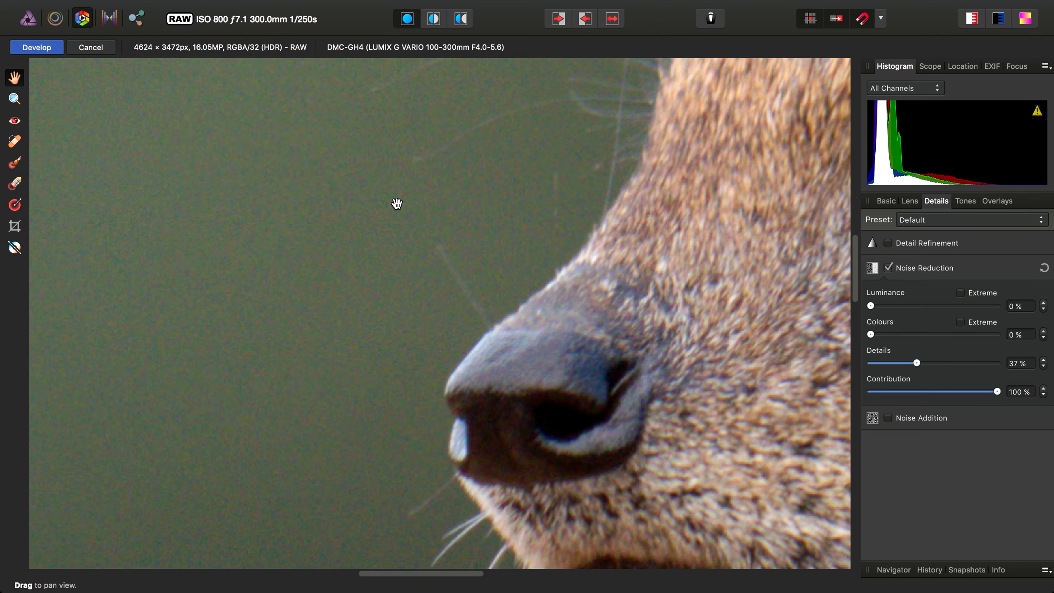
pyautogui.moveTo(398, 346); pyautogui.dragTo(492, 204)
pyautogui.moveTo(462, 411); pyautogui.dragTo(516, 258)
pyautogui.moveTo(543, 447); pyautogui.dragTo(706, 466)
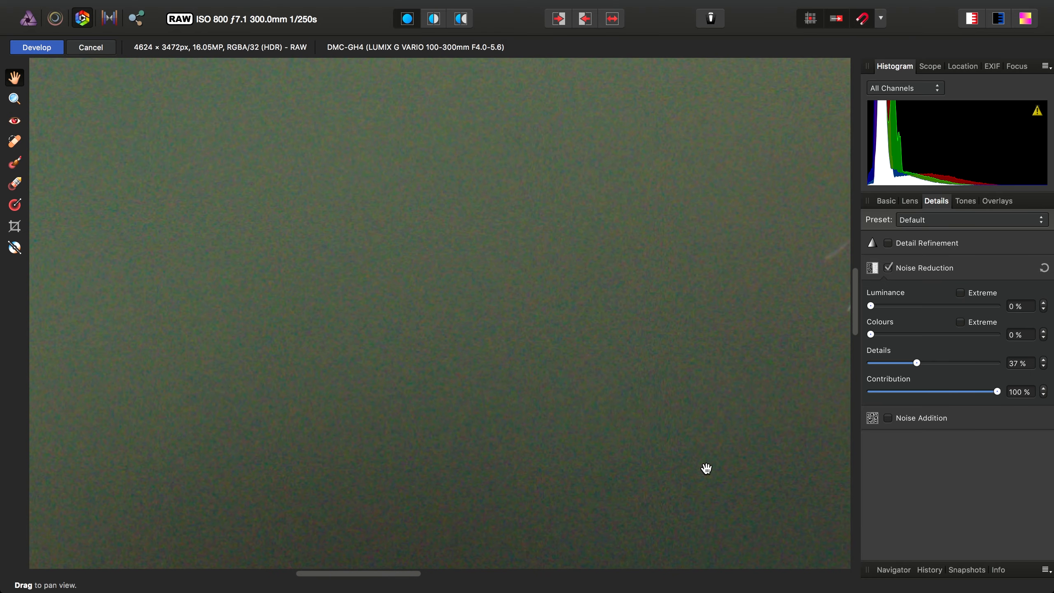
# Set the Colours noise reduction to 40% and check the remaining noise in the green background
pyautogui.moveTo(907, 337); pyautogui.dragTo(918, 337)
pyautogui.moveTo(630, 188); pyautogui.dragTo(686, 567)
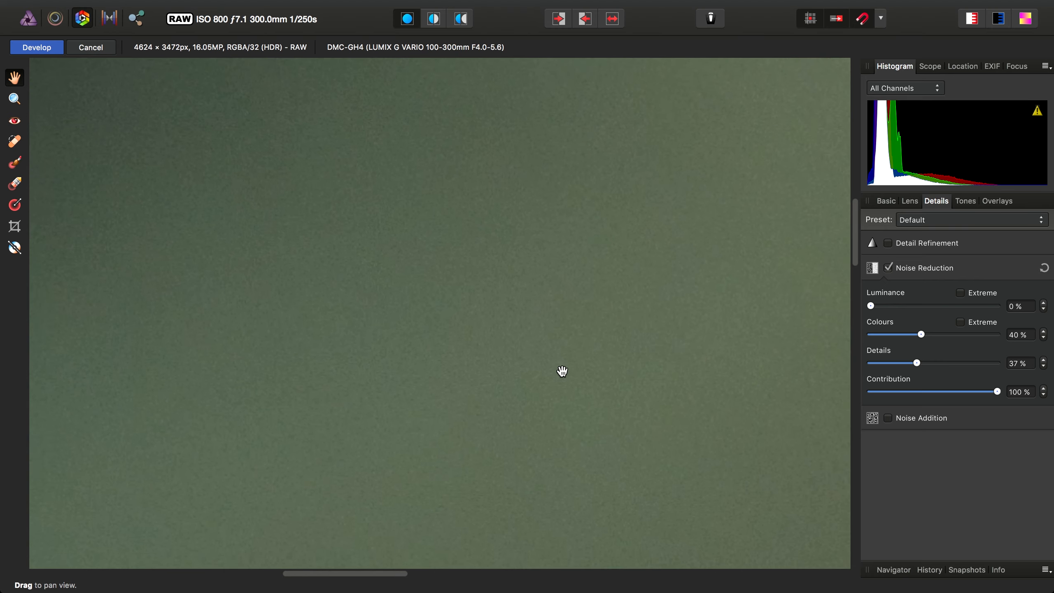
pyautogui.moveTo(562, 371); pyautogui.dragTo(573, 403)
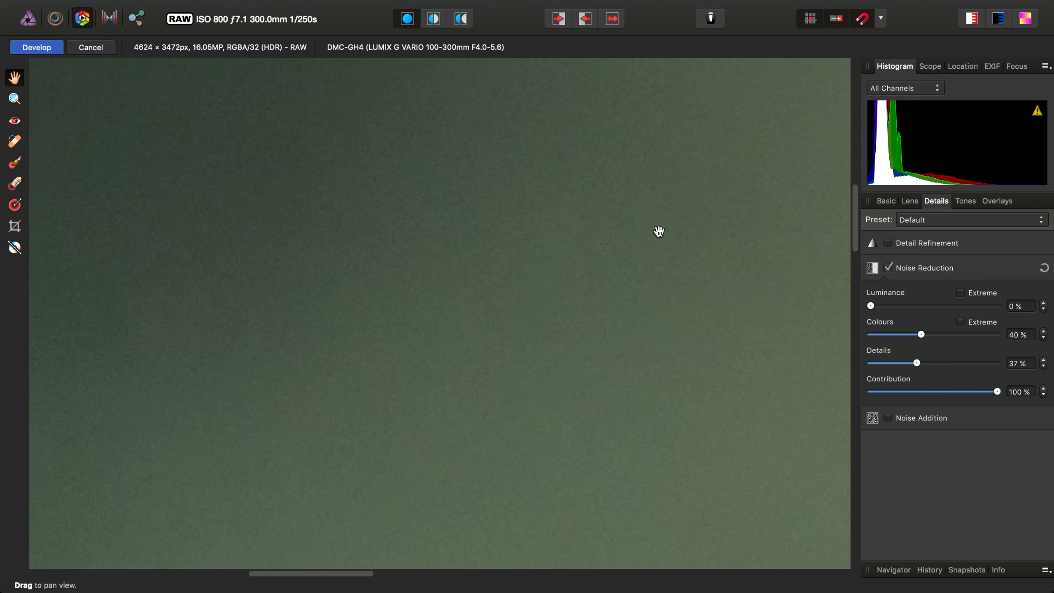
pyautogui.moveTo(643, 355); pyautogui.dragTo(670, 240)
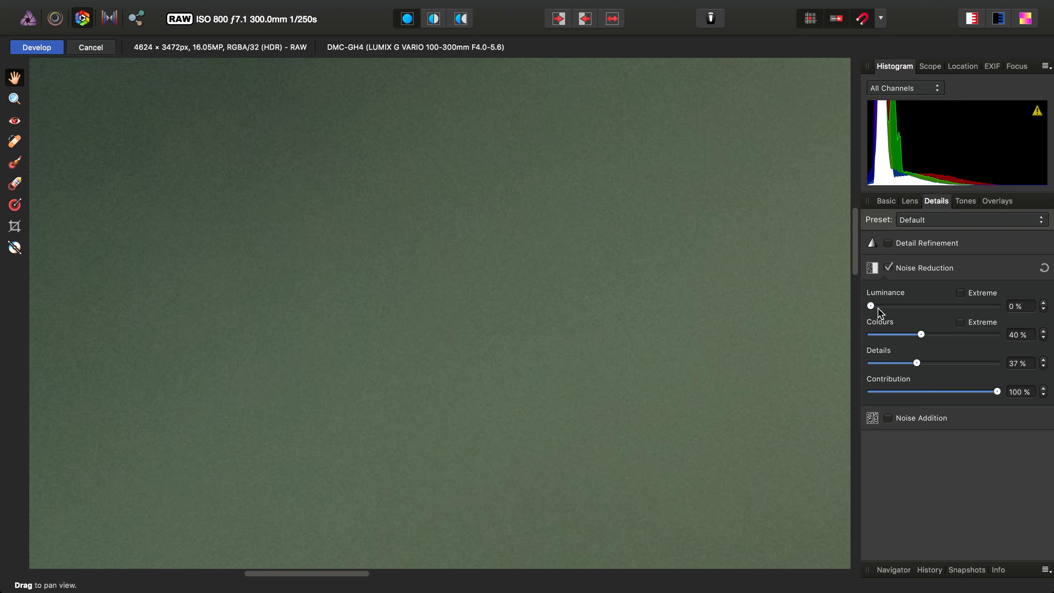
# Set the Luminance noise reduction to 97% and check the smoothness of the green background
pyautogui.moveTo(873, 307); pyautogui.dragTo(996, 308)
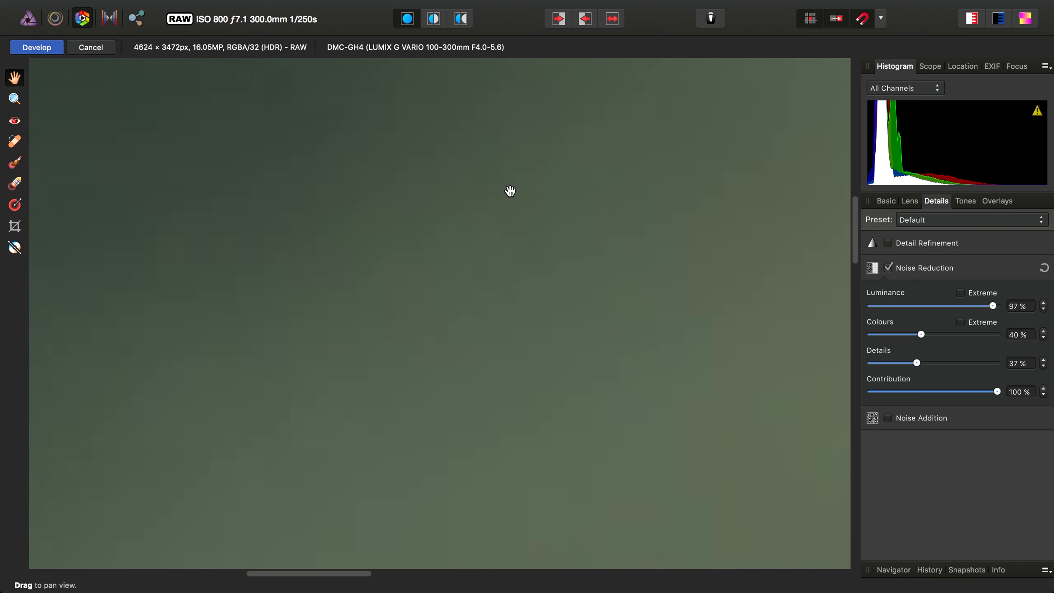
pyautogui.moveTo(510, 191); pyautogui.dragTo(480, 156)
pyautogui.moveTo(573, 377); pyautogui.dragTo(542, 348)
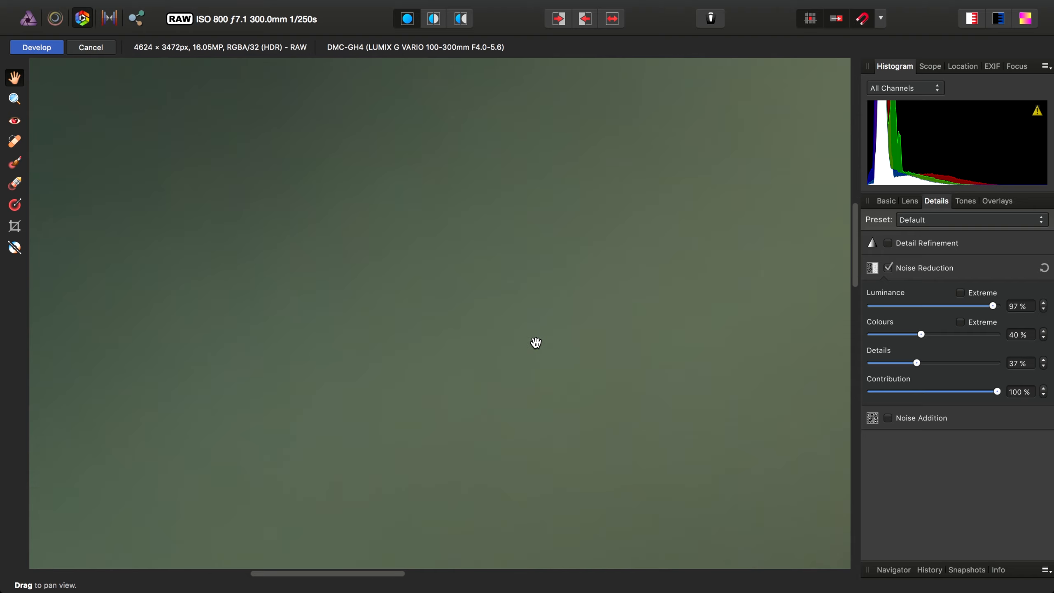
pyautogui.moveTo(535, 343); pyautogui.dragTo(785, 452)
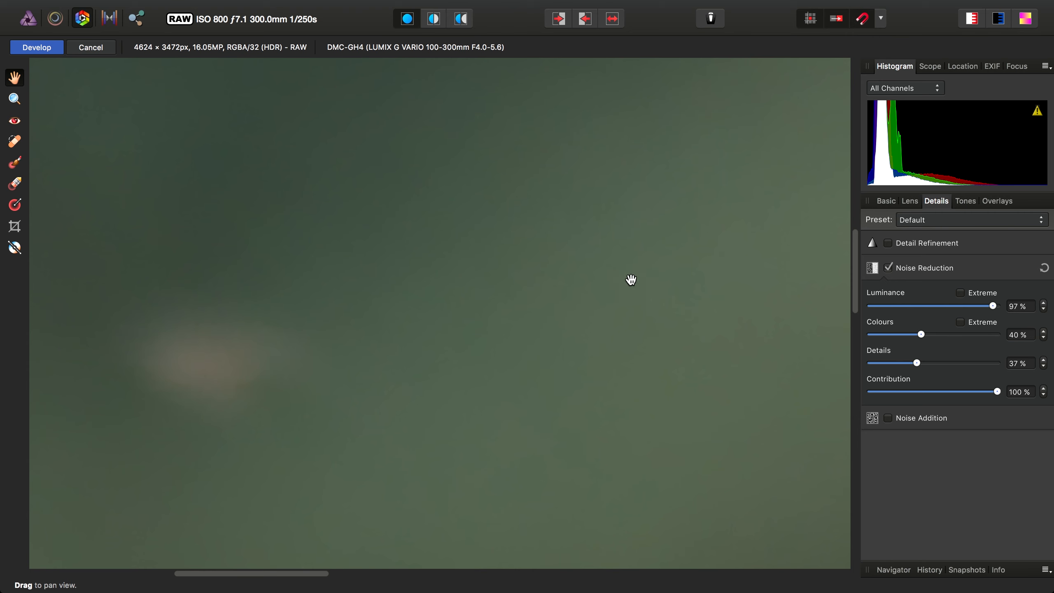
# Set the Luminance noise reduction to 0% and check the grain around the pale spot in the background
pyautogui.moveTo(991, 305); pyautogui.dragTo(836, 308)
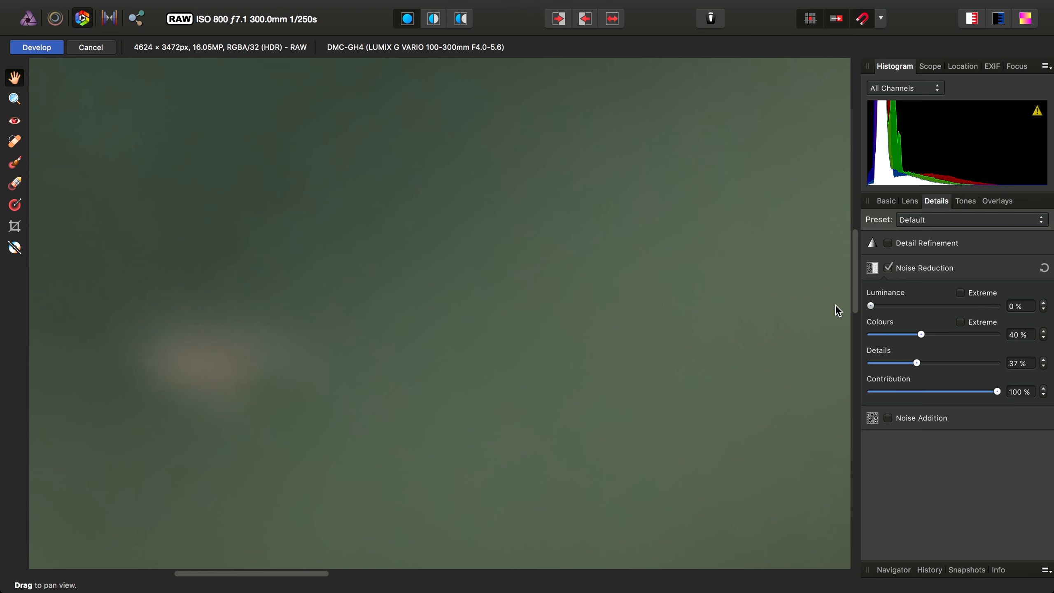
pyautogui.moveTo(529, 292); pyautogui.dragTo(563, 404)
pyautogui.moveTo(555, 255); pyautogui.dragTo(604, 262)
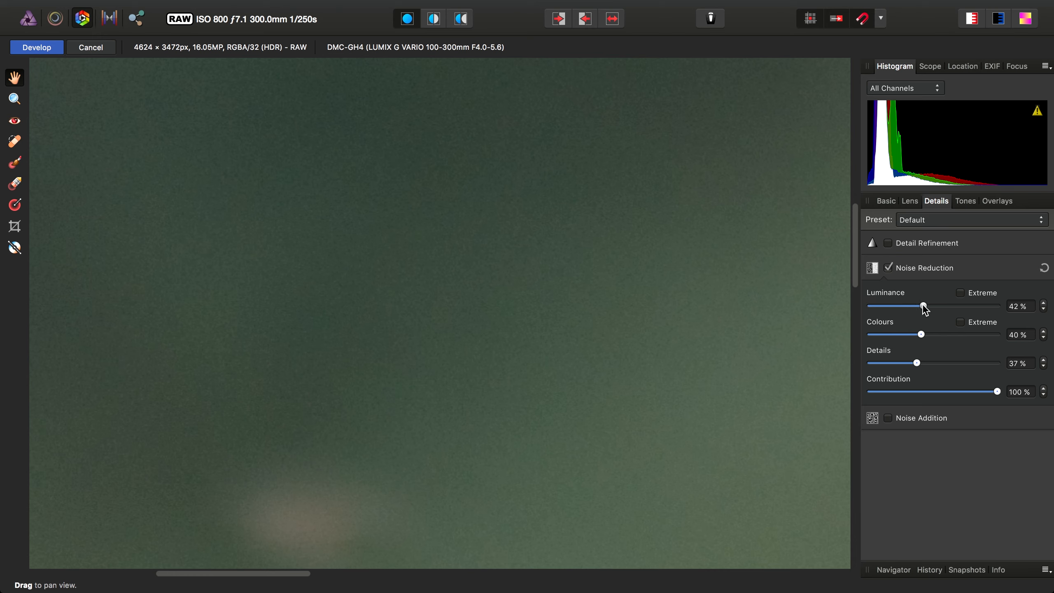
# Set the Luminance noise reduction to 100% and enable Noise Addition with Gaussian noise at 9% intensity
pyautogui.moveTo(923, 306); pyautogui.dragTo(1004, 309)
pyautogui.click(912, 418)
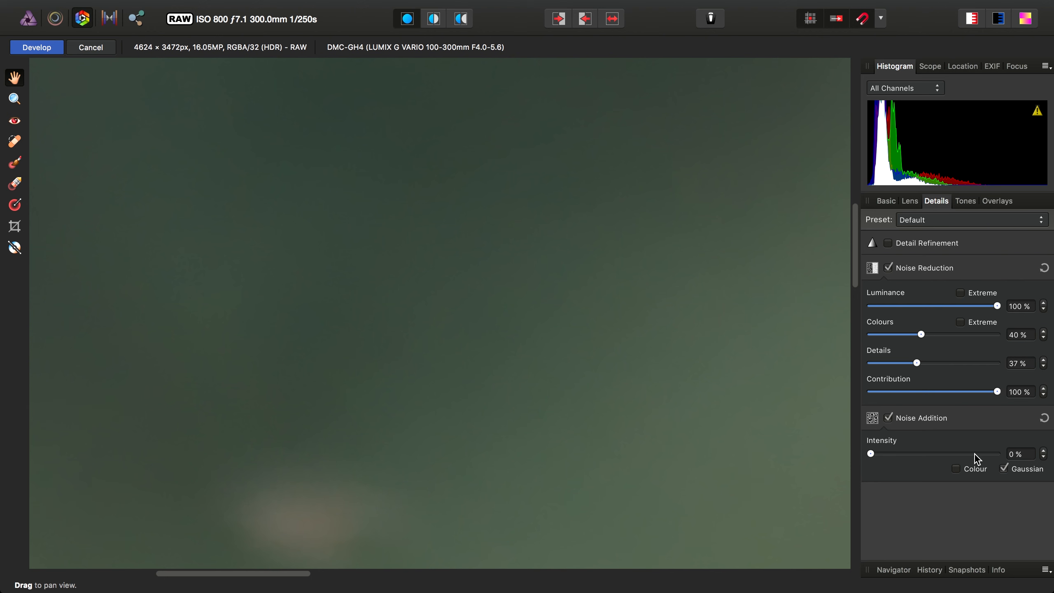
pyautogui.moveTo(871, 454); pyautogui.dragTo(880, 457)
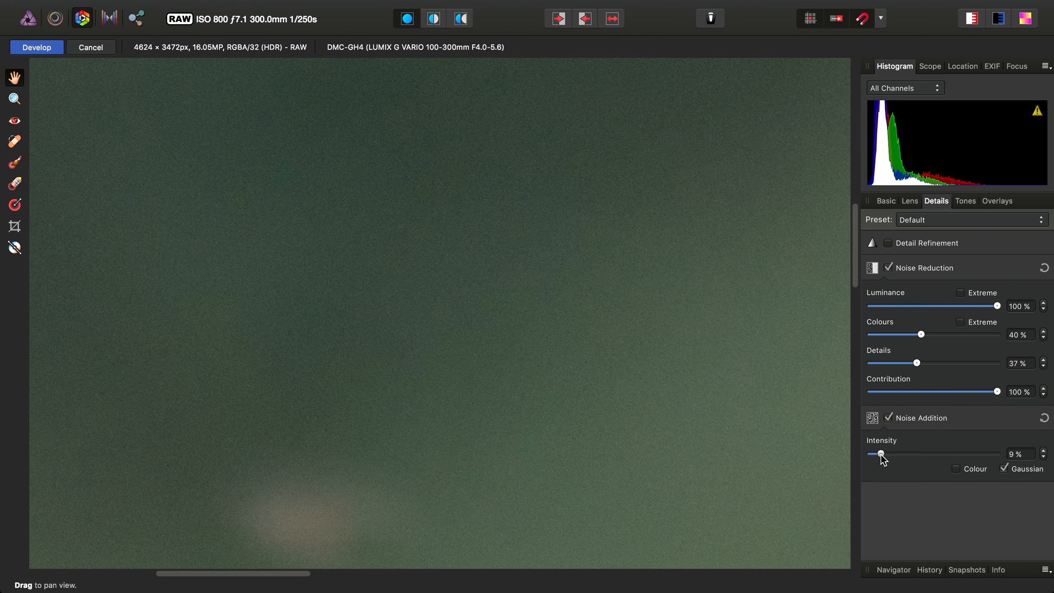
# Inspect the added grain across the background and around the animal's nose, whiskers and ear
pyautogui.moveTo(684, 346); pyautogui.dragTo(536, 271)
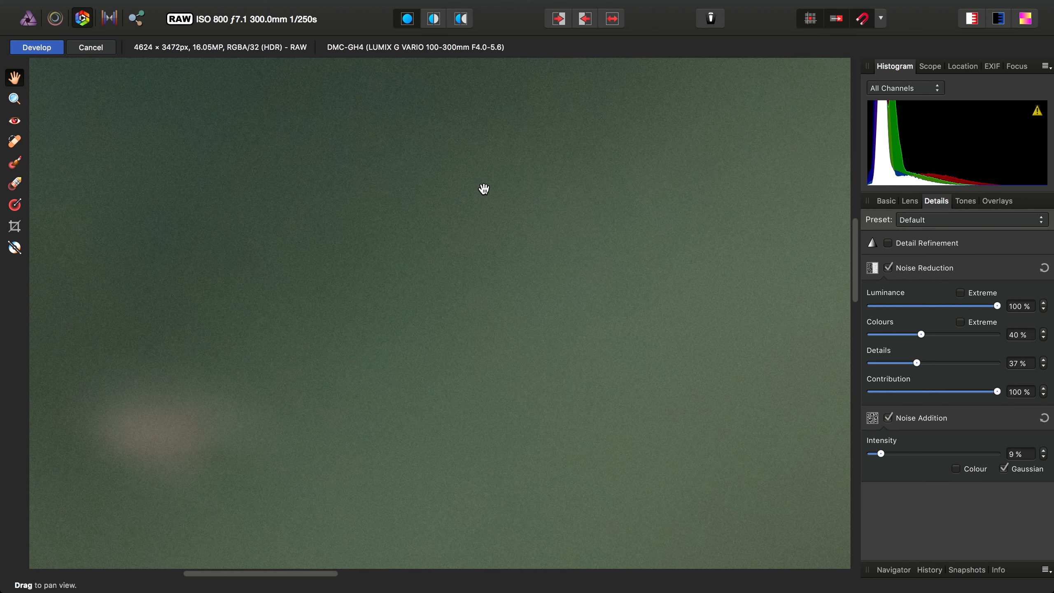
pyautogui.moveTo(501, 287); pyautogui.dragTo(359, 256)
pyautogui.moveTo(703, 397); pyautogui.dragTo(452, 315)
pyautogui.moveTo(697, 434); pyautogui.dragTo(503, 525)
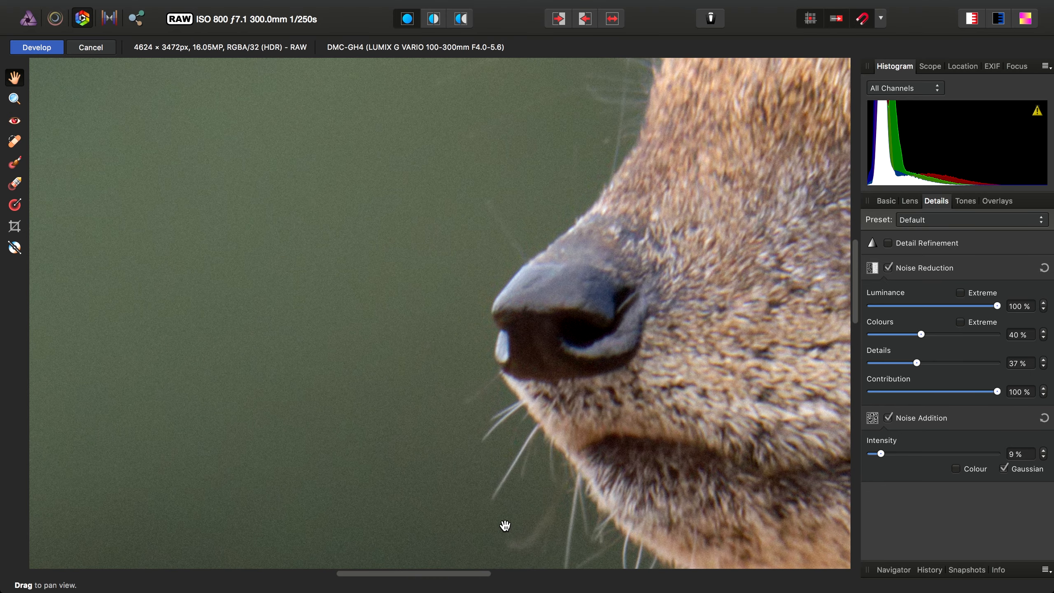
pyautogui.scroll(-3, 393, 332)
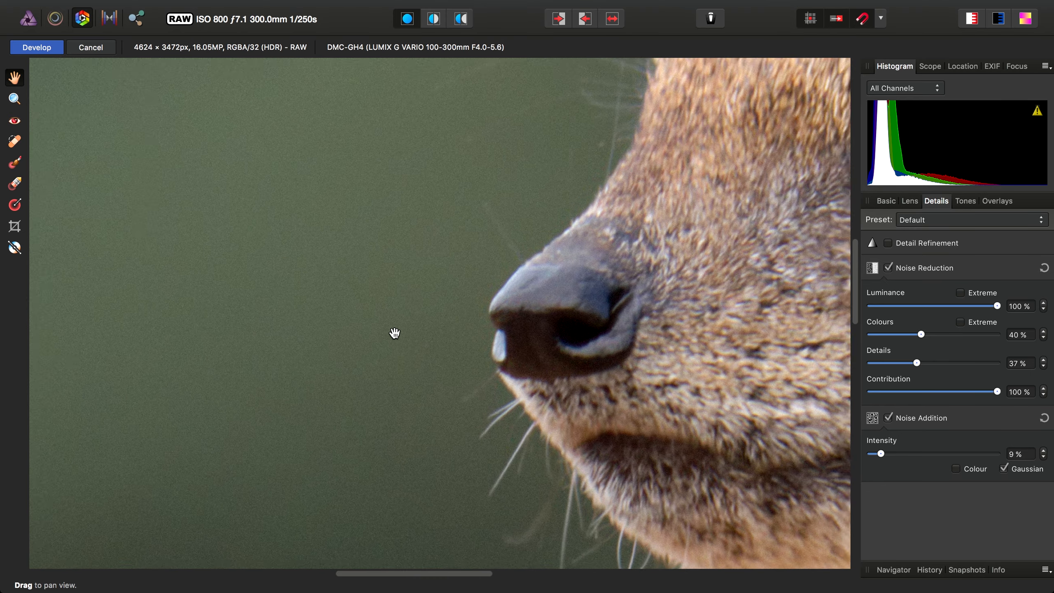
pyautogui.moveTo(388, 329); pyautogui.dragTo(588, 415)
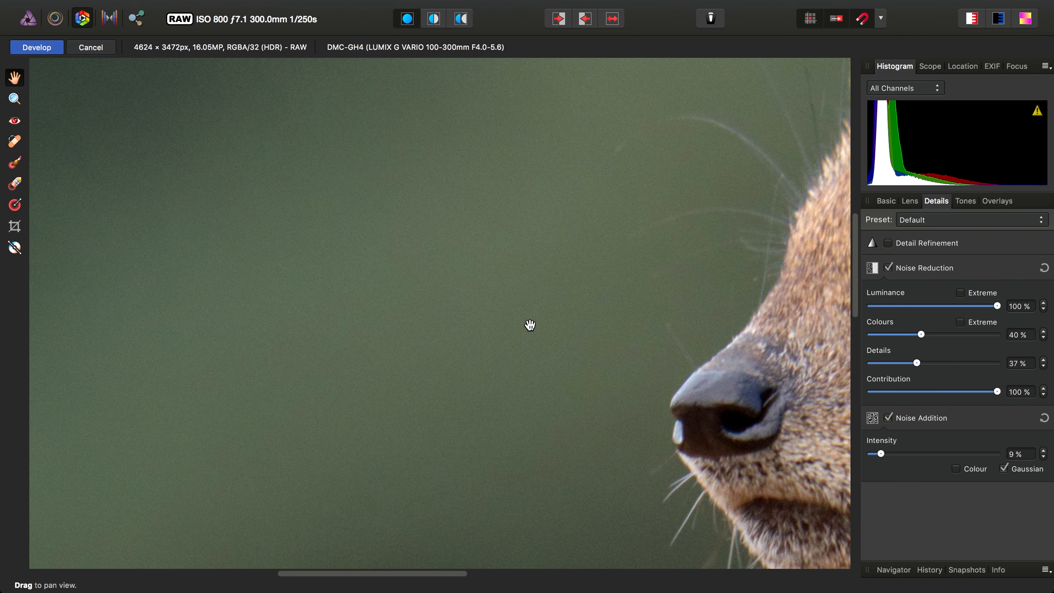
pyautogui.moveTo(675, 244); pyautogui.dragTo(566, 423)
pyautogui.moveTo(600, 323); pyautogui.dragTo(499, 389)
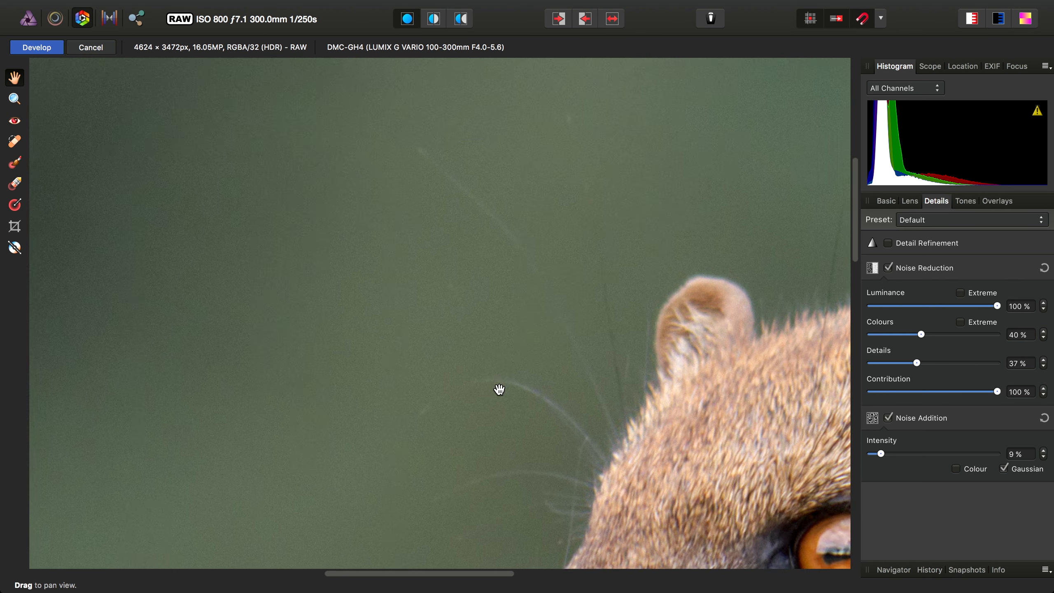
pyautogui.moveTo(534, 206); pyautogui.dragTo(376, 384)
pyautogui.moveTo(570, 353); pyautogui.dragTo(737, 325)
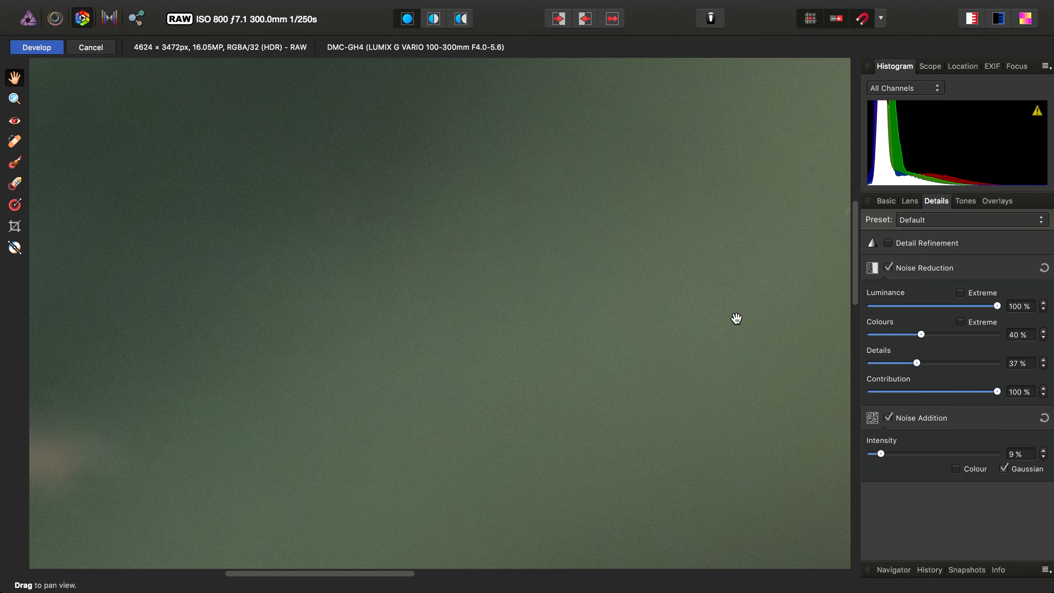
# Disable Noise Addition, set the Luminance noise reduction to 0% and check the background beside the animal's head
pyautogui.click(927, 419)
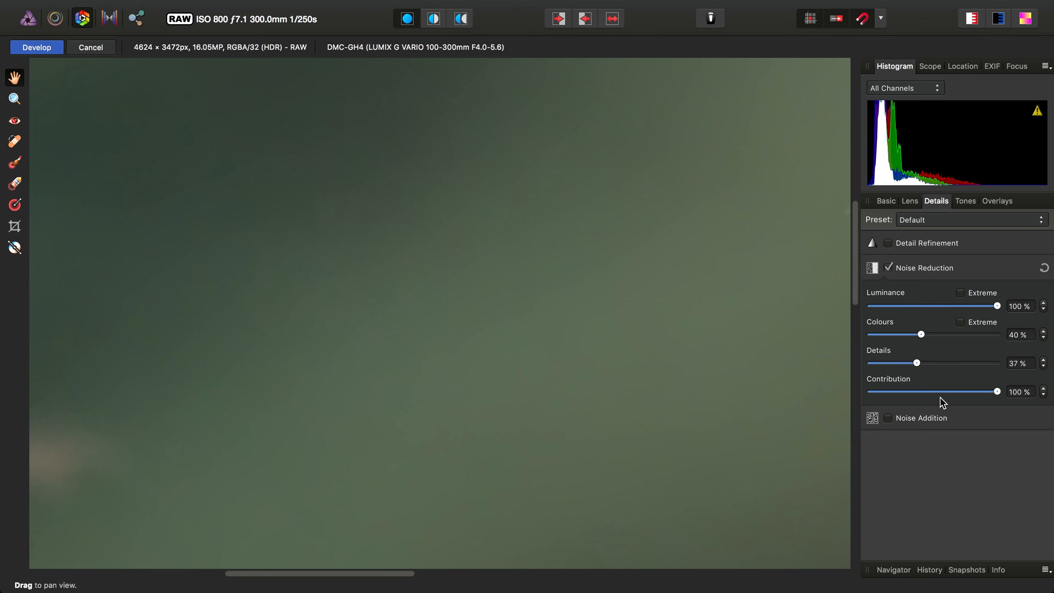
pyautogui.moveTo(982, 305); pyautogui.dragTo(814, 306)
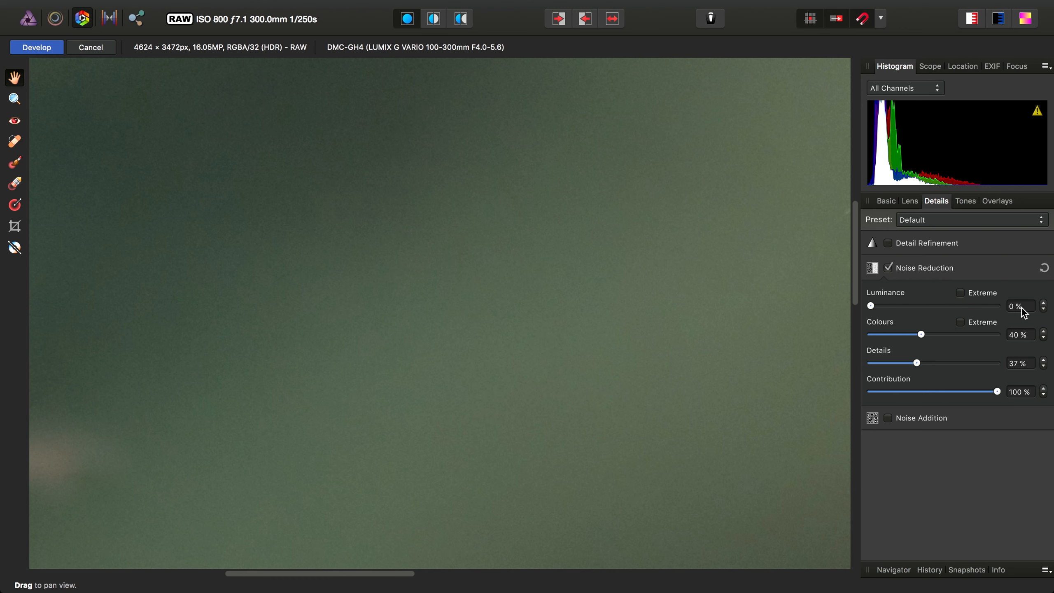
pyautogui.hscroll(10, 521, 310)
pyautogui.scroll(5, 510, 319)
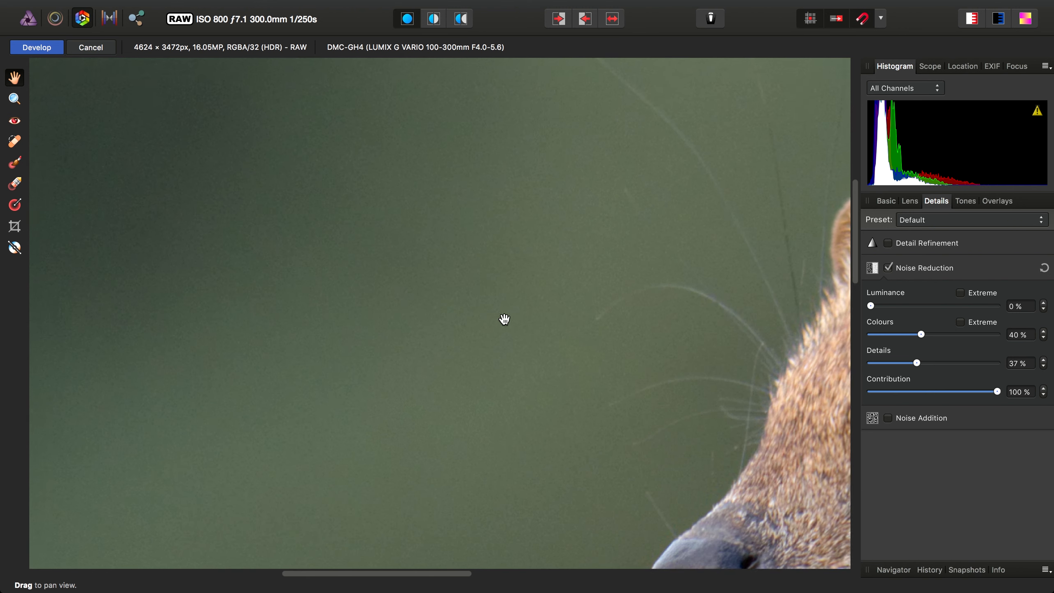
# Set the Develop Assistant's noise reduction to Apply colour / luminance reduction and close its settings
pyautogui.click(710, 19)
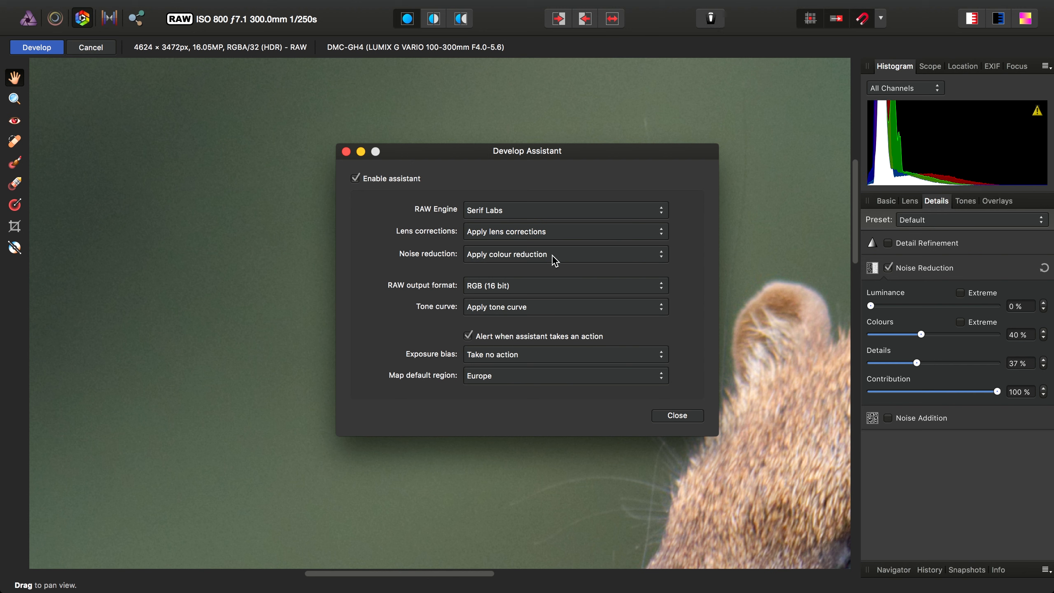
pyautogui.click(587, 254)
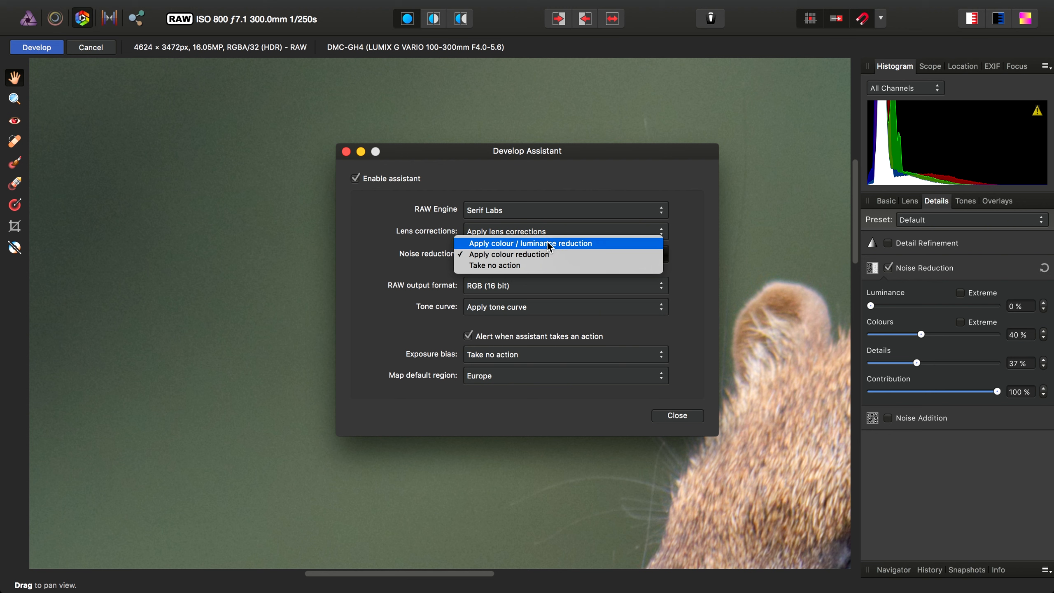
pyautogui.click(570, 243)
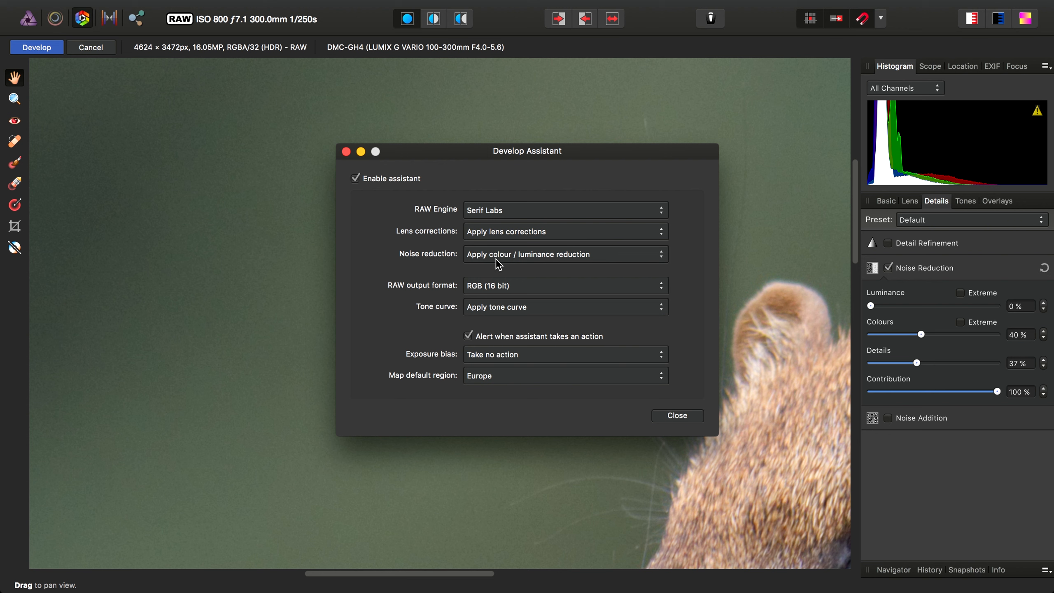
pyautogui.click(688, 416)
# Cancel the current RAW develop without saving and reopen the recent file P1040174.RW2
pyautogui.scroll(-3, 187, 133)
pyautogui.hscroll(5, 187, 133)
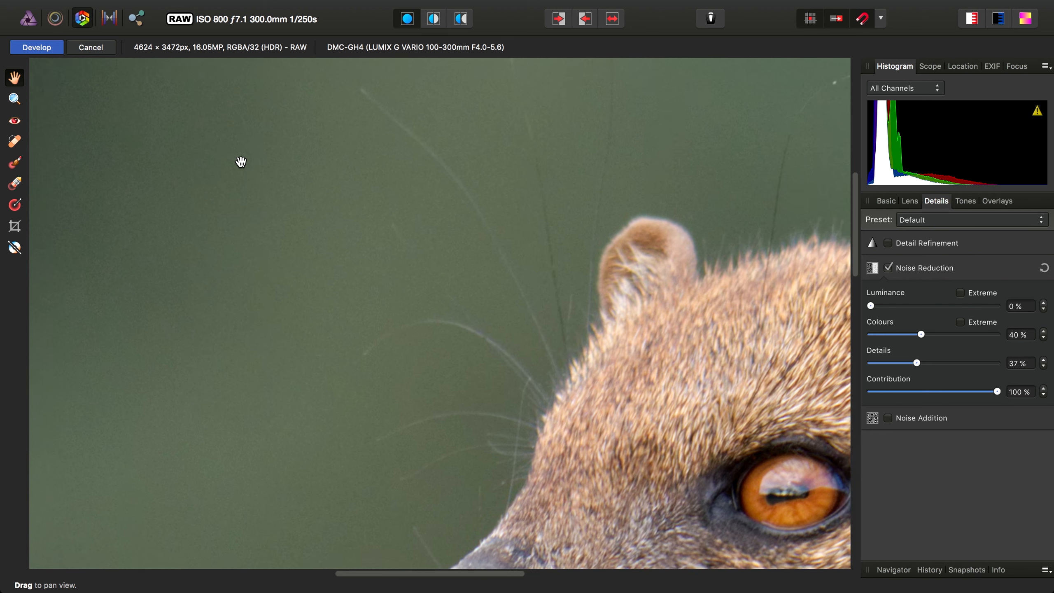
pyautogui.moveTo(376, 229); pyautogui.dragTo(601, 243)
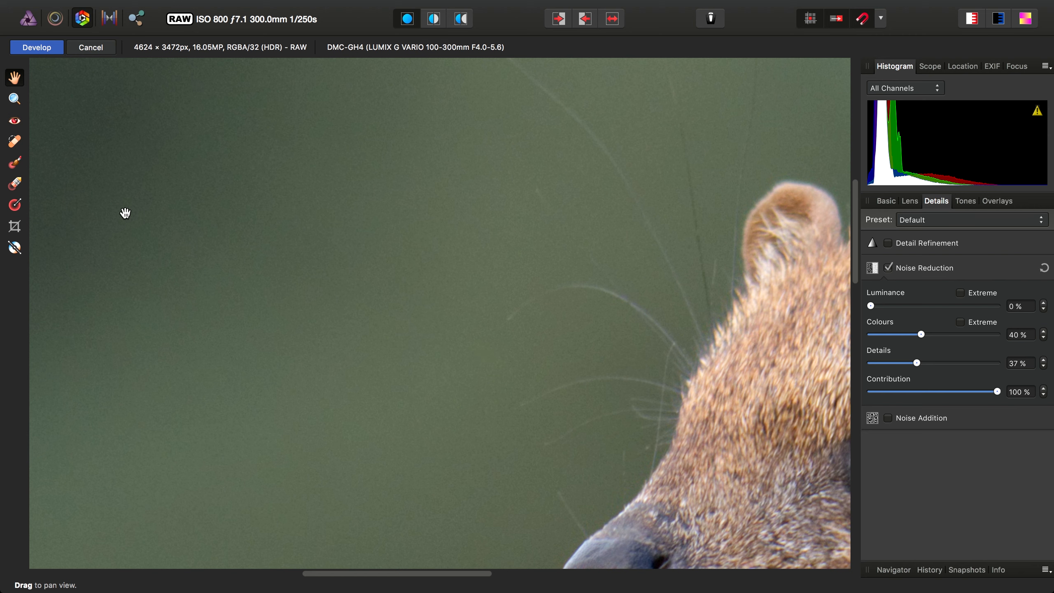
pyautogui.click(93, 49)
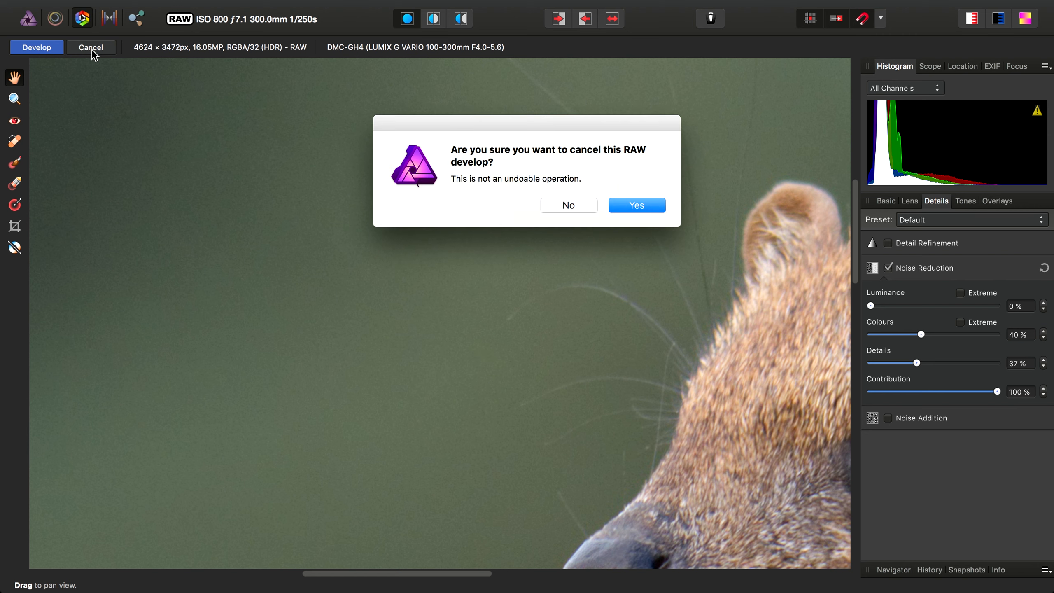
pyautogui.click(631, 205)
pyautogui.moveTo(230, 6)
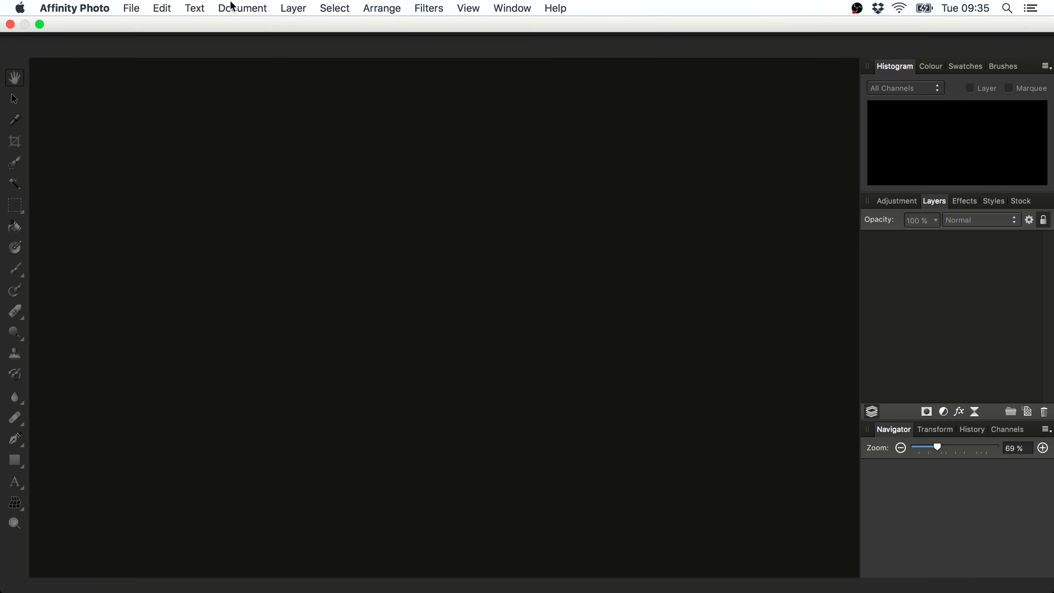
pyautogui.click(133, 6)
pyautogui.moveTo(239, 155)
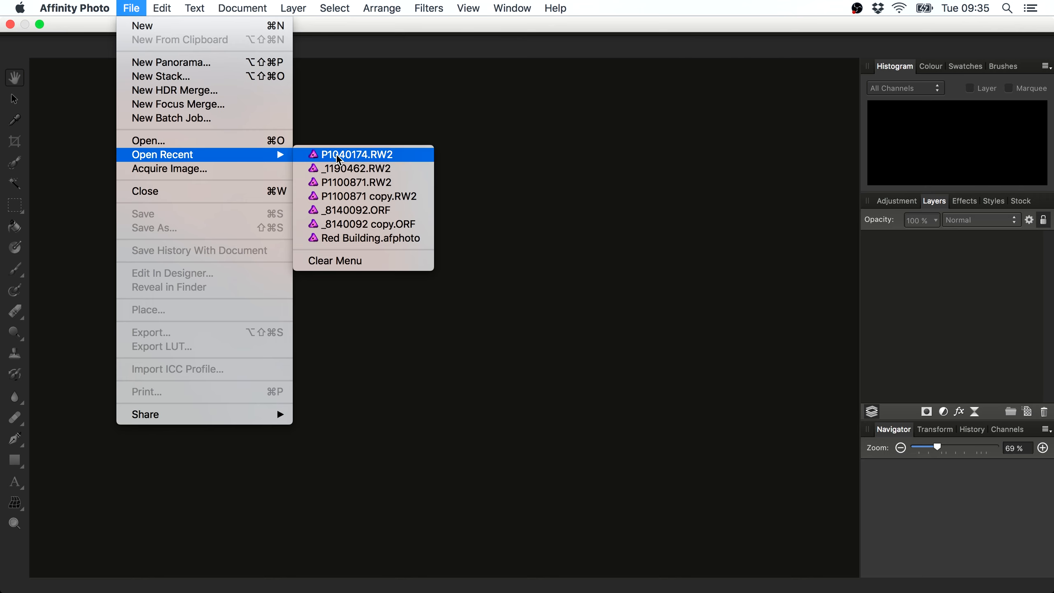
pyautogui.click(338, 155)
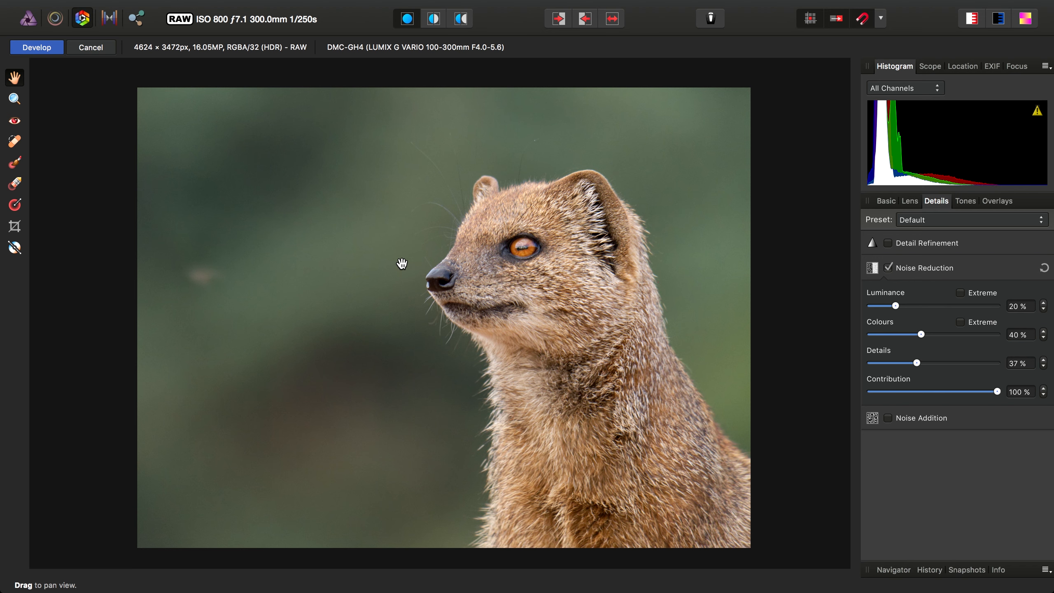
# Examine the noise in the reopened photo up close across the green background and around the animal's nose
pyautogui.moveTo(400, 263); pyautogui.dragTo(454, 302)
pyautogui.scroll(5, 454, 299)
pyautogui.scroll(2, 454, 300)
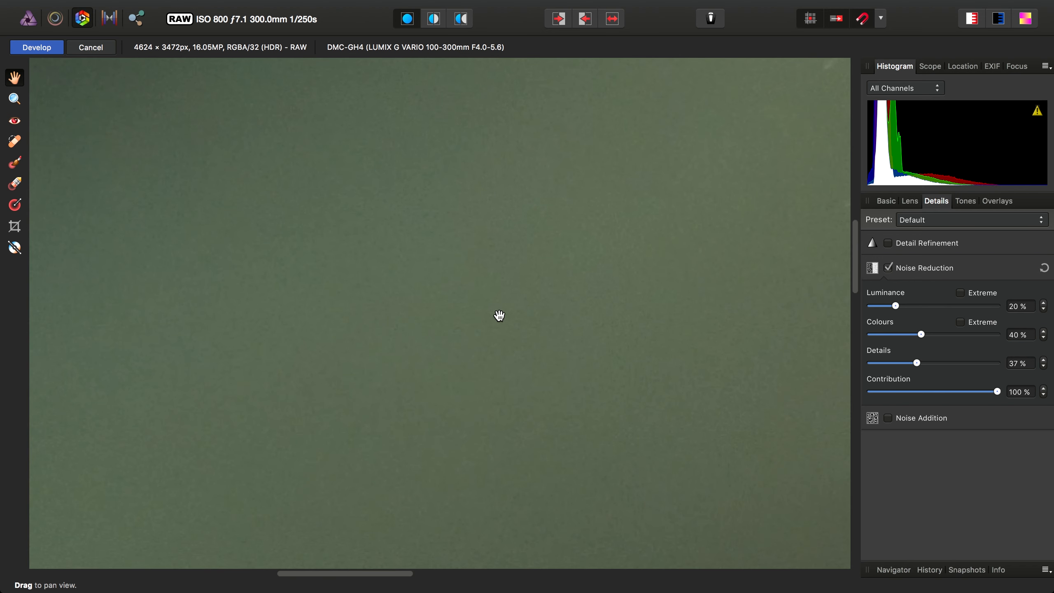
pyautogui.moveTo(701, 318); pyautogui.dragTo(595, 471)
pyautogui.moveTo(543, 291); pyautogui.dragTo(640, 428)
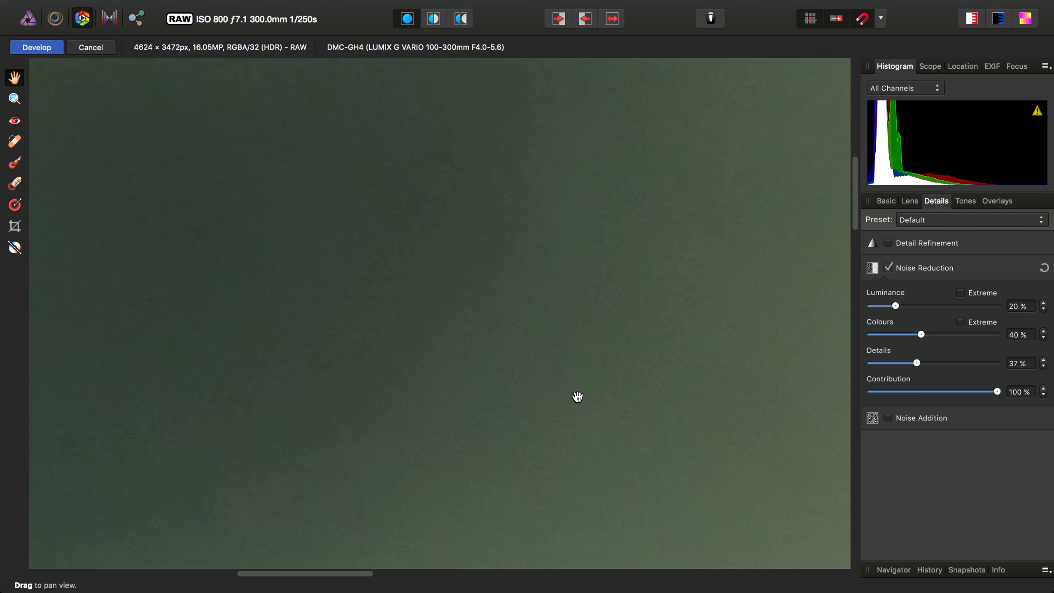
pyautogui.moveTo(577, 396); pyautogui.dragTo(352, 228)
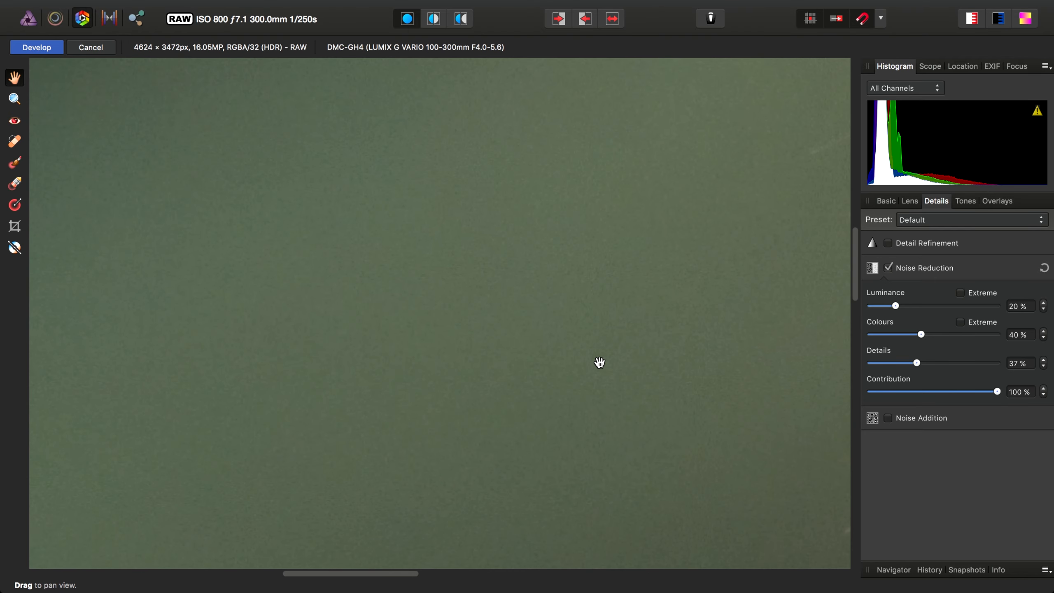
pyautogui.moveTo(599, 360); pyautogui.dragTo(443, 440)
pyautogui.moveTo(592, 321); pyautogui.dragTo(459, 438)
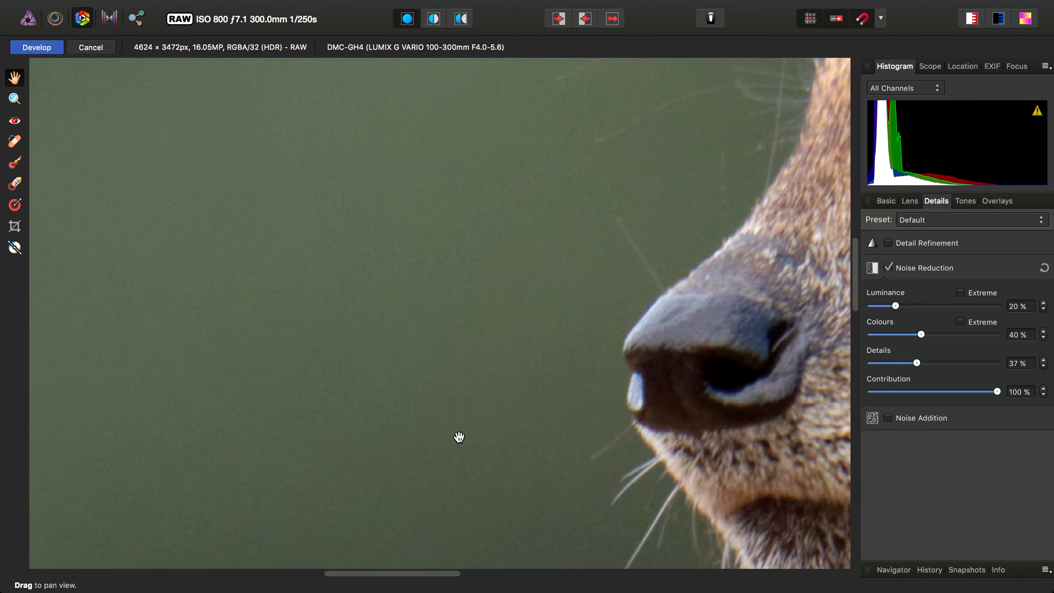
pyautogui.moveTo(492, 294); pyautogui.dragTo(446, 329)
pyautogui.moveTo(601, 279); pyautogui.dragTo(487, 397)
pyautogui.moveTo(446, 274); pyautogui.dragTo(692, 480)
pyautogui.moveTo(842, 386); pyautogui.dragTo(624, 270)
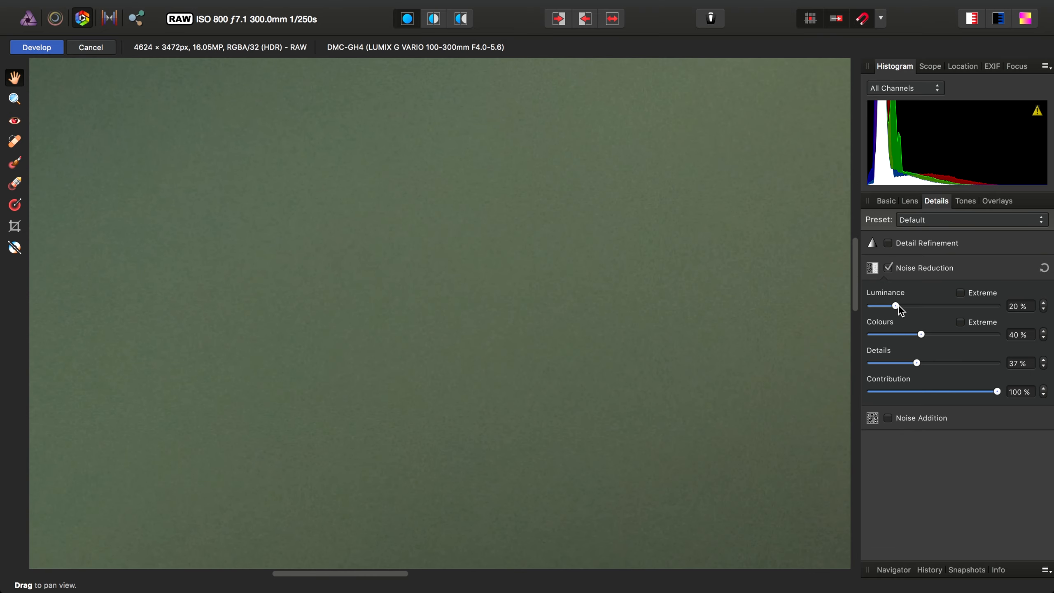
# Set the Luminance noise reduction to 0% and check the grain in the background beside the whiskers
pyautogui.moveTo(895, 305); pyautogui.dragTo(862, 310)
pyautogui.moveTo(689, 247); pyautogui.dragTo(564, 348)
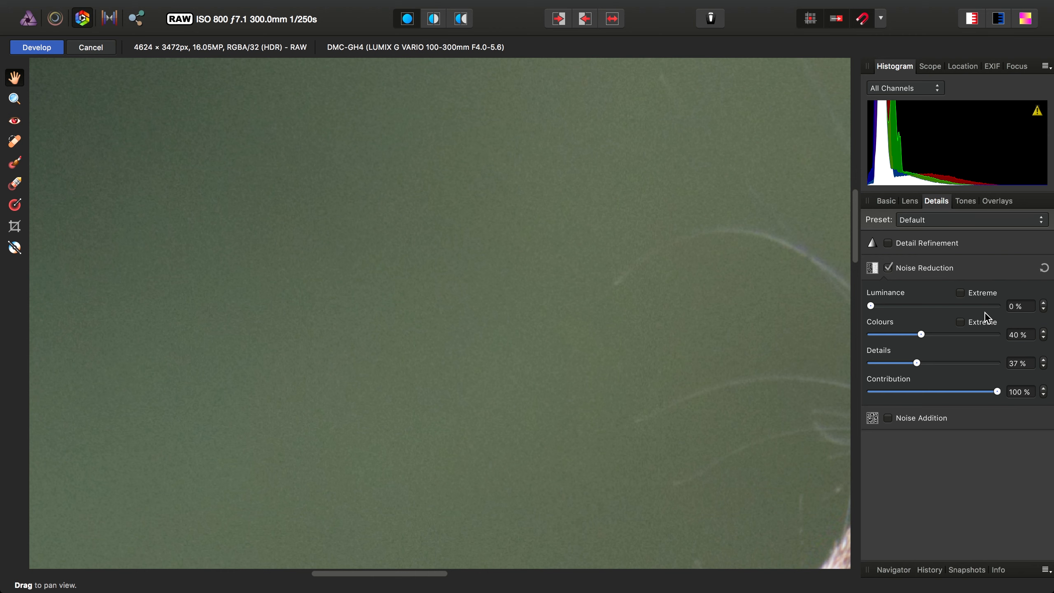
# Enable Extreme for both Luminance and Colours noise reduction, setting Luminance to 107% and Colours to 164%
pyautogui.click(960, 292)
pyautogui.click(962, 323)
pyautogui.moveTo(871, 306); pyautogui.dragTo(881, 334)
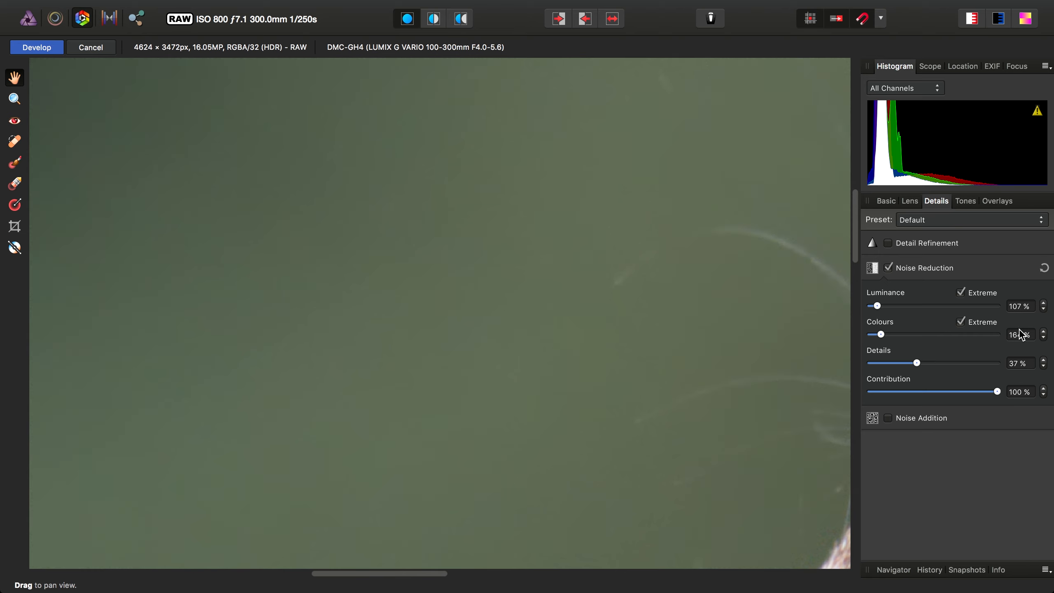
pyautogui.moveTo(691, 333); pyautogui.dragTo(427, 328)
pyautogui.moveTo(695, 353); pyautogui.dragTo(776, 337)
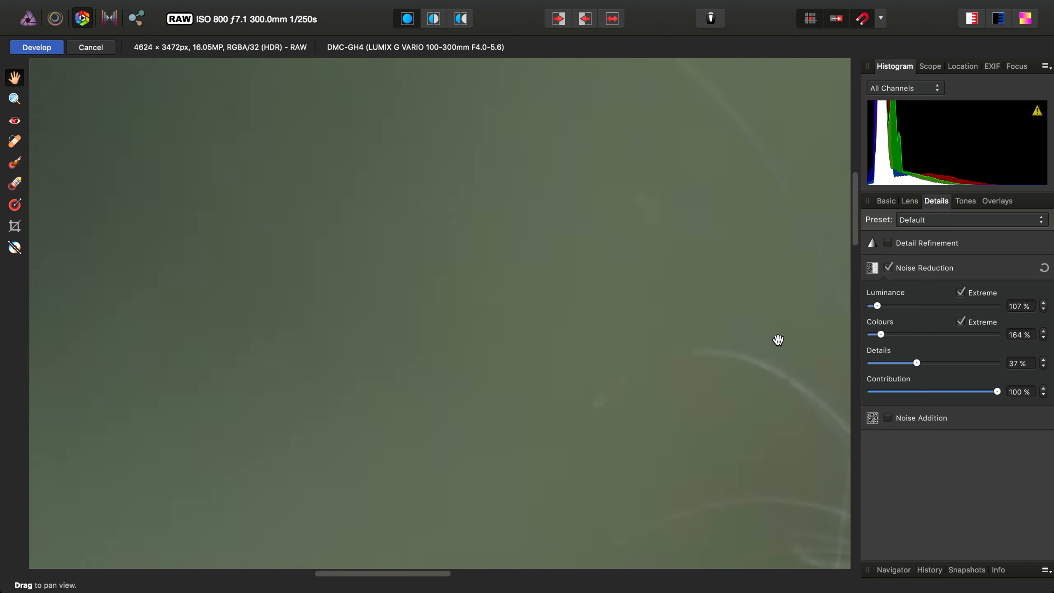
# Set the extreme Luminance noise reduction to 494% and check the whiskers and fur beside the background
pyautogui.moveTo(876, 306); pyautogui.dragTo(902, 307)
pyautogui.moveTo(646, 384); pyautogui.dragTo(470, 312)
pyautogui.moveTo(775, 338); pyautogui.dragTo(647, 261)
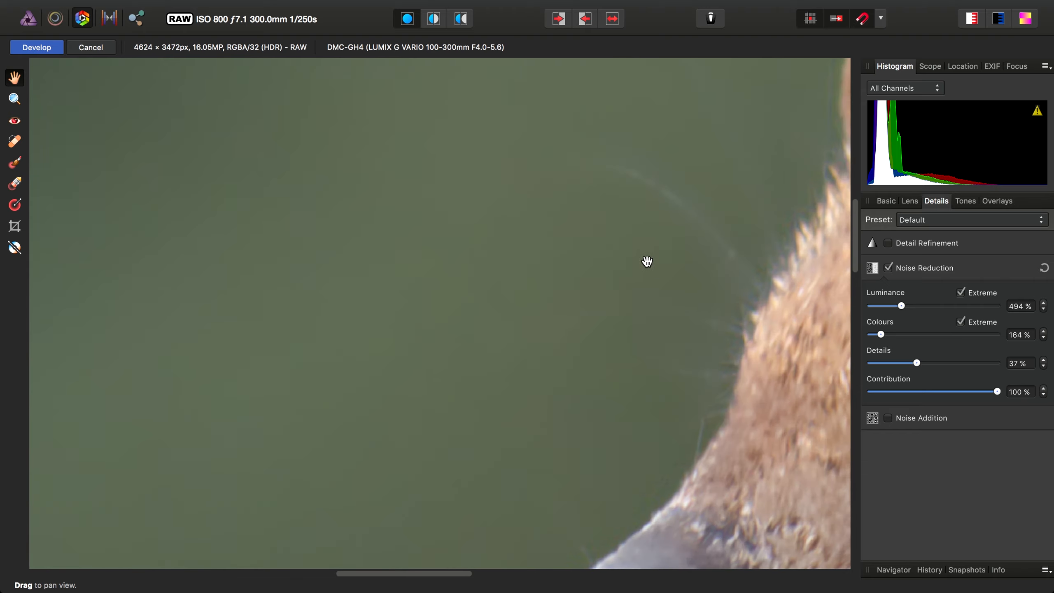
# Examine the smoothness of the background tones around the whiskers, below the chin and across the dark areas
pyautogui.moveTo(687, 382); pyautogui.dragTo(746, 254)
pyautogui.moveTo(660, 396); pyautogui.dragTo(798, 330)
pyautogui.moveTo(707, 397); pyautogui.dragTo(735, 310)
pyautogui.moveTo(649, 417); pyautogui.dragTo(852, 243)
pyautogui.moveTo(690, 279); pyautogui.dragTo(587, 99)
pyautogui.moveTo(695, 422); pyautogui.dragTo(555, 323)
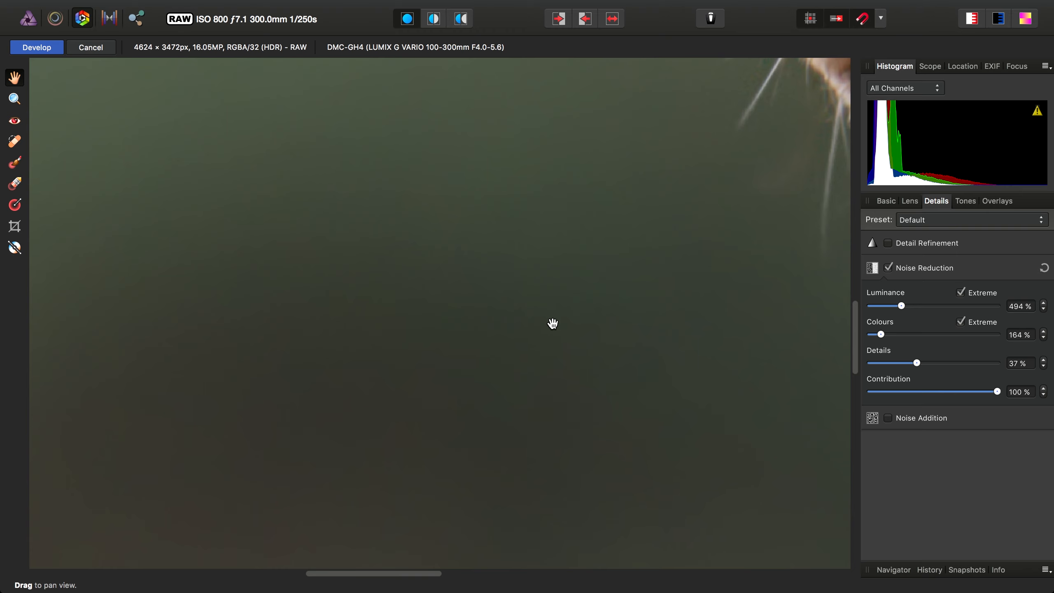
pyautogui.moveTo(549, 267); pyautogui.dragTo(564, 452)
pyautogui.moveTo(552, 205); pyautogui.dragTo(599, 493)
pyautogui.moveTo(569, 371); pyautogui.dragTo(396, 423)
pyautogui.moveTo(487, 341); pyautogui.dragTo(464, 496)
pyautogui.moveTo(659, 322); pyautogui.dragTo(724, 459)
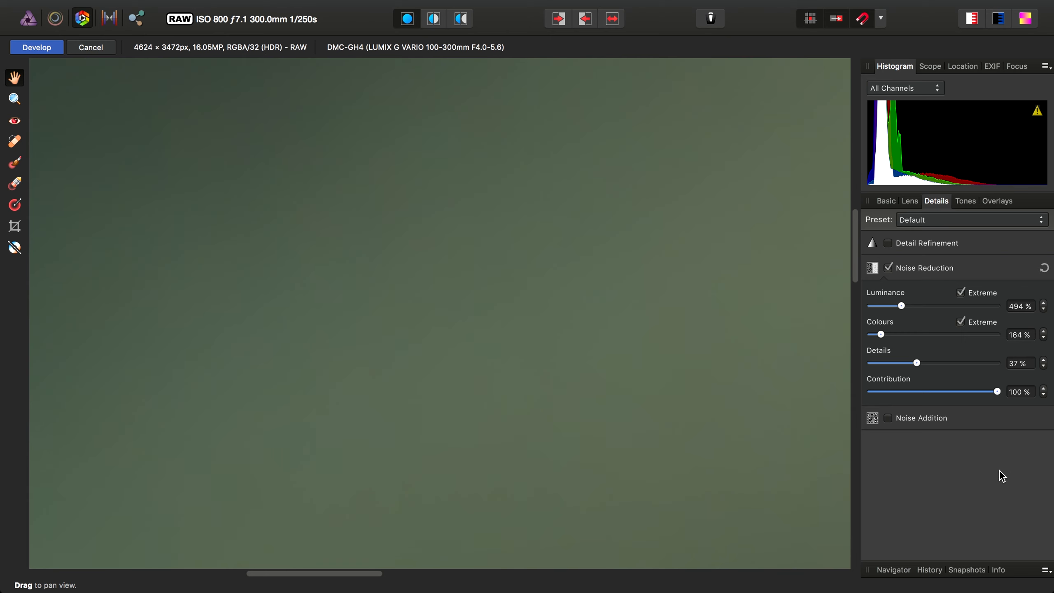
# Enable Noise Addition with Gaussian noise at 7% intensity, check the grain up close and view the whole photo
pyautogui.click(921, 419)
pyautogui.moveTo(874, 456); pyautogui.dragTo(879, 454)
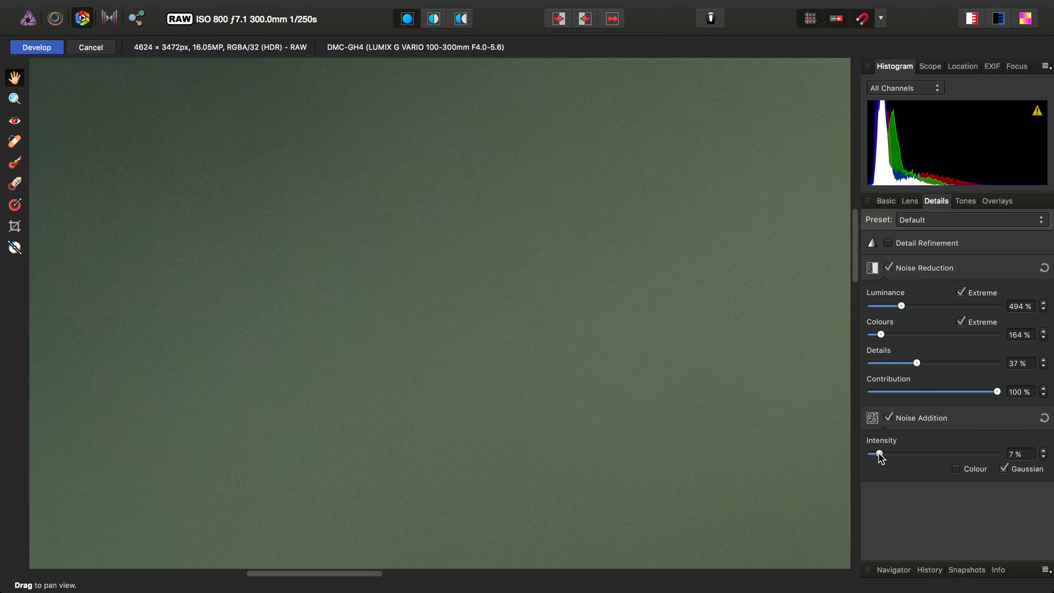
pyautogui.moveTo(784, 291); pyautogui.dragTo(270, 278)
pyautogui.moveTo(640, 294); pyautogui.dragTo(820, 415)
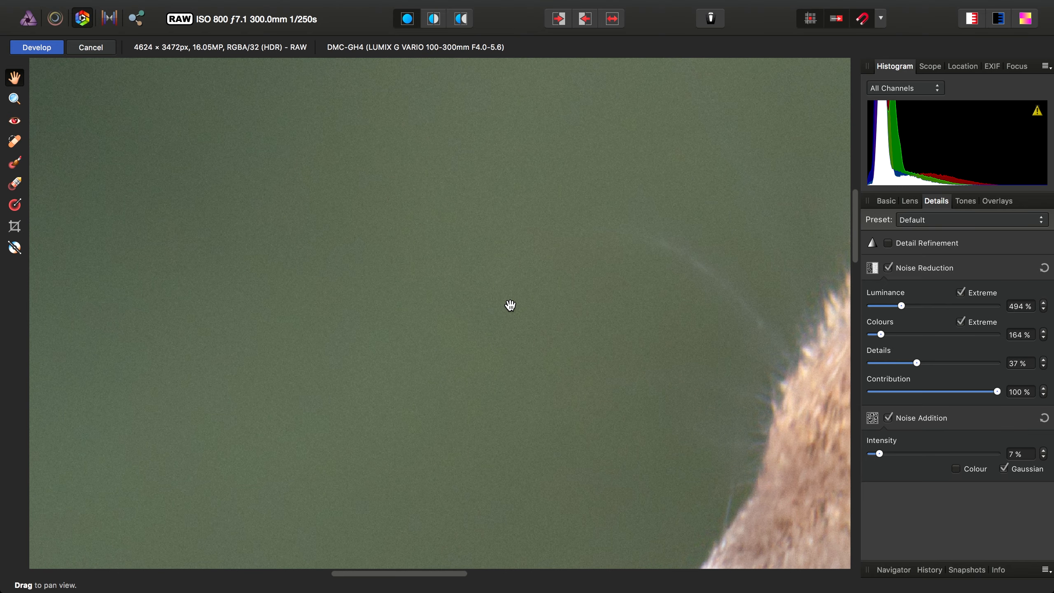
pyautogui.press('super+0')
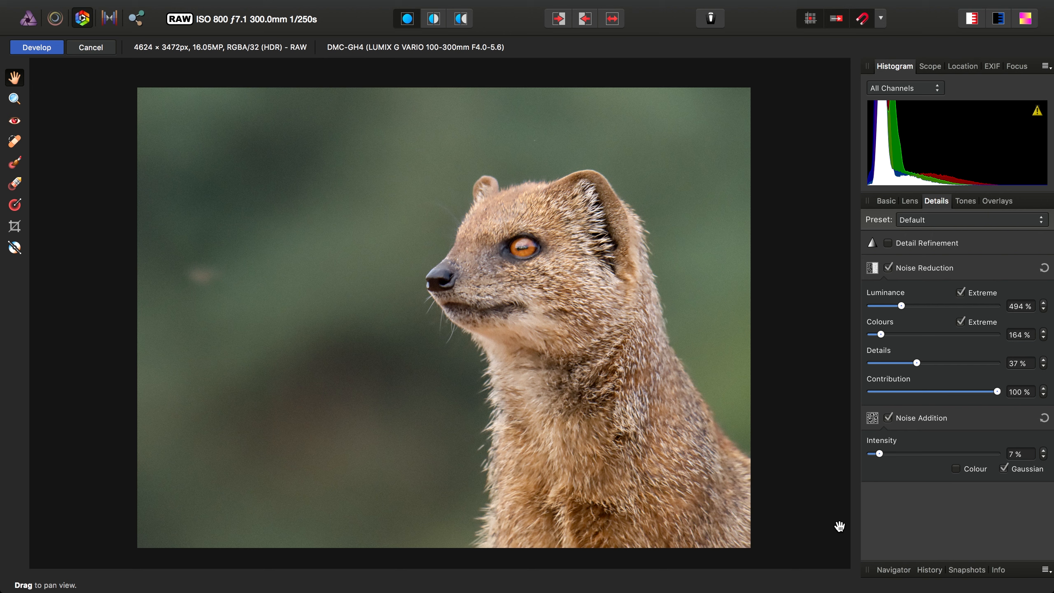